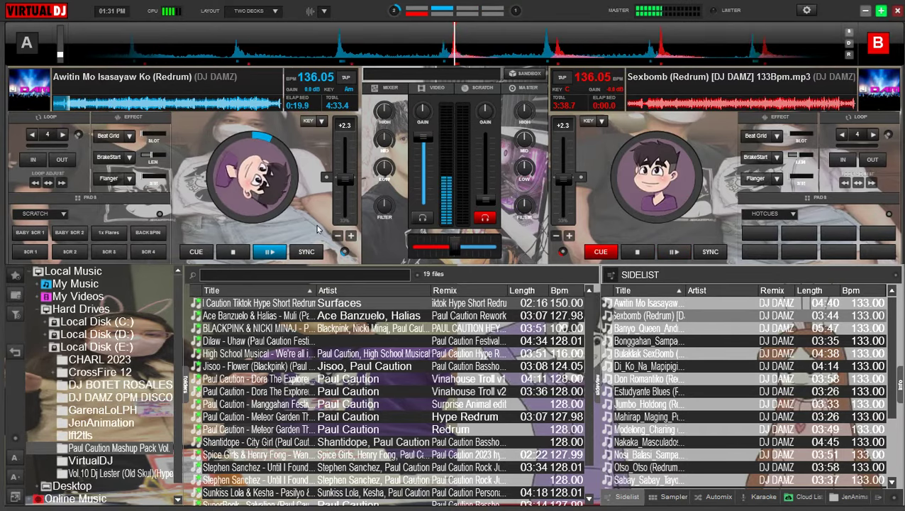
- Cut the low EQ on deck B and play the Bakit_Papa_Sexbomb track in a 4-beat loop
{"action": "key", "text": "space"}
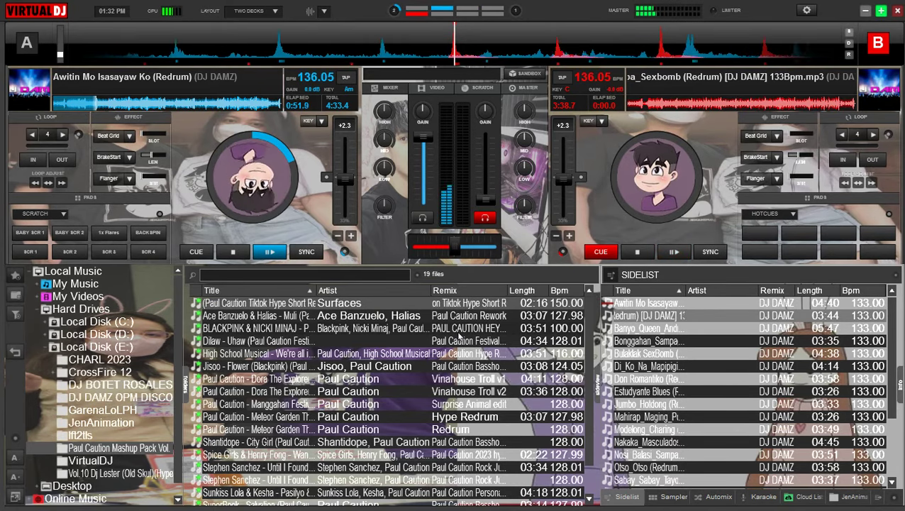
{"action": "left_click", "coordinate": [458, 330]}
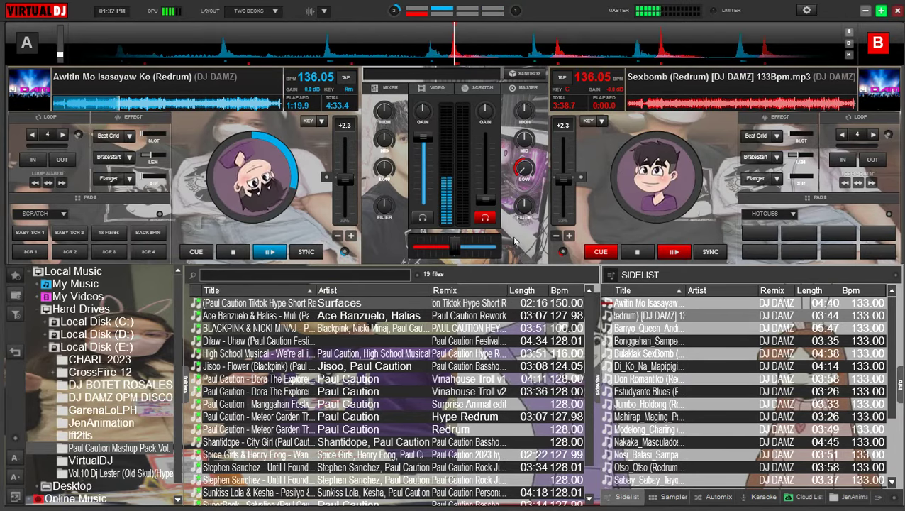
{"action": "scroll", "coordinate": [525, 177], "scroll_direction": "up", "scroll_amount": 3}
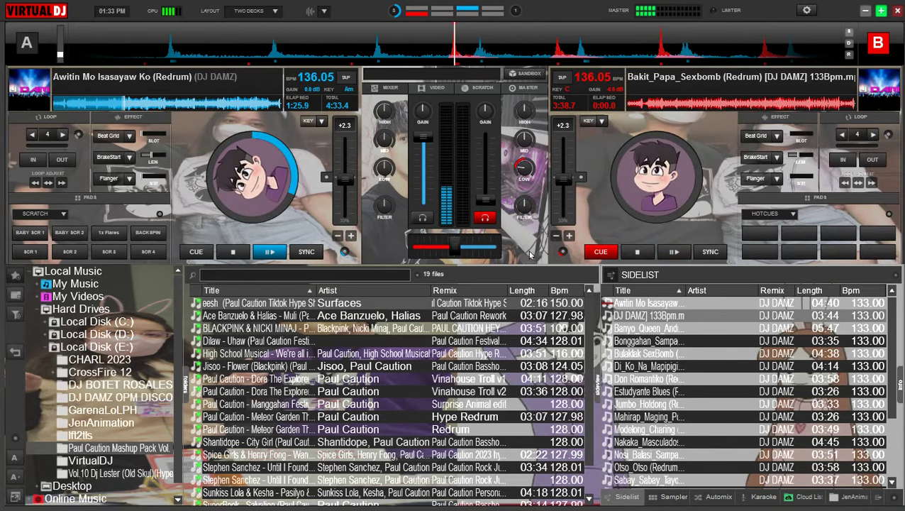
{"action": "key", "text": "l"}
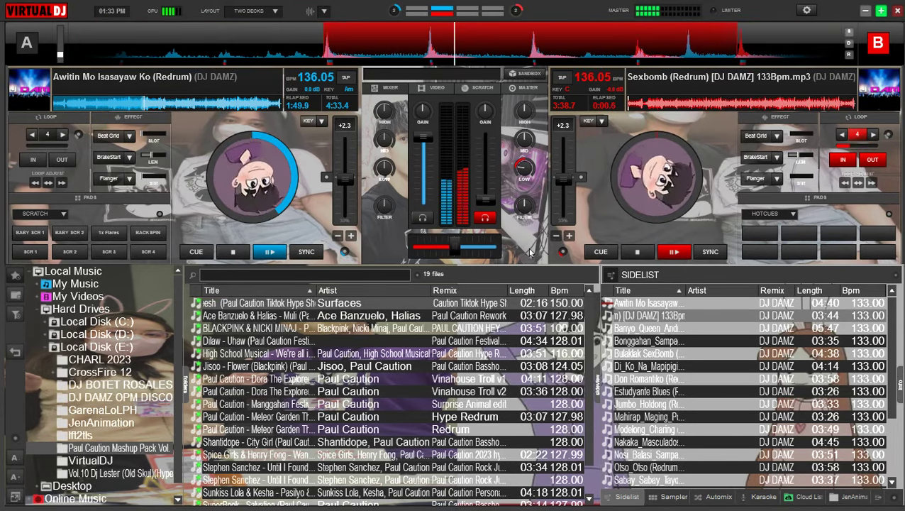
- Raise deck B's volume to full and swap the bass by restoring deck B's low EQ and lowering deck A's
{"action": "left_click_drag", "start_coordinate": [485, 200], "coordinate": [486, 152]}
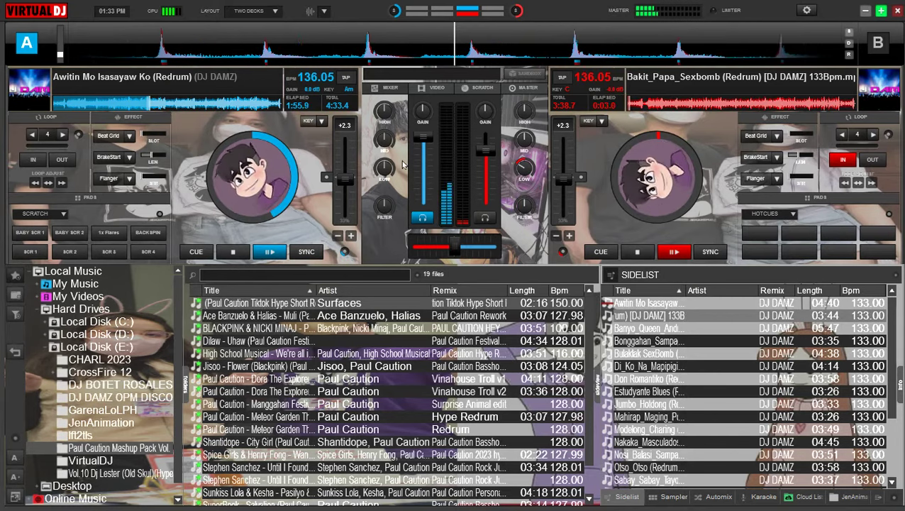
{"action": "left_click_drag", "start_coordinate": [485, 152], "coordinate": [486, 136]}
{"action": "left_click_drag", "start_coordinate": [525, 170], "coordinate": [524, 150]}
{"action": "left_click_drag", "start_coordinate": [383, 167], "coordinate": [383, 181]}
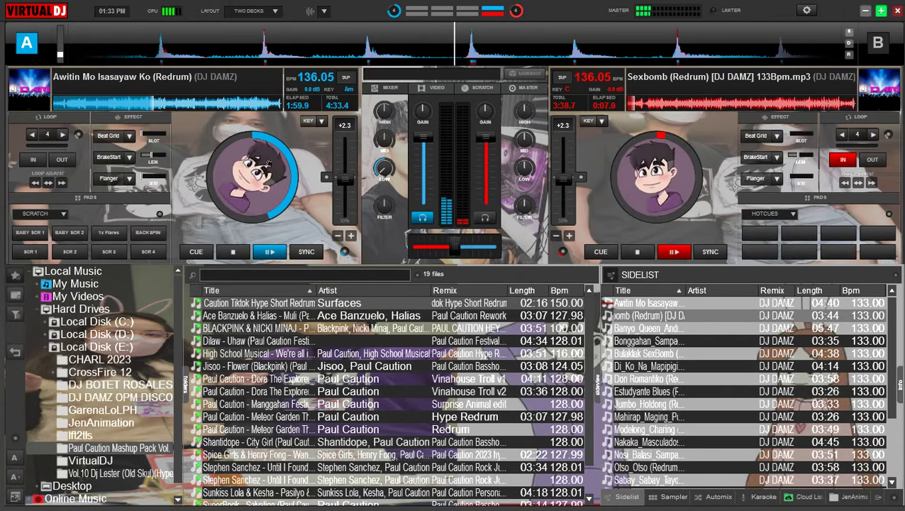
- Fade out Awitin Mo Isasayaw Ko on deck A with its high and mid EQ, filter and volume, and stop the track
{"action": "left_click_drag", "start_coordinate": [382, 115], "coordinate": [379, 152]}
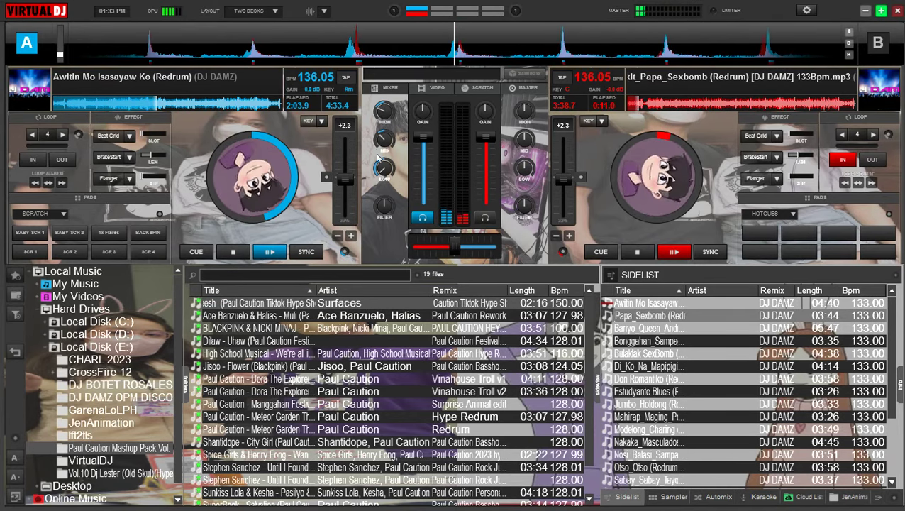
{"action": "left_click_drag", "start_coordinate": [385, 122], "coordinate": [384, 138]}
{"action": "left_click_drag", "start_coordinate": [384, 211], "coordinate": [385, 192]}
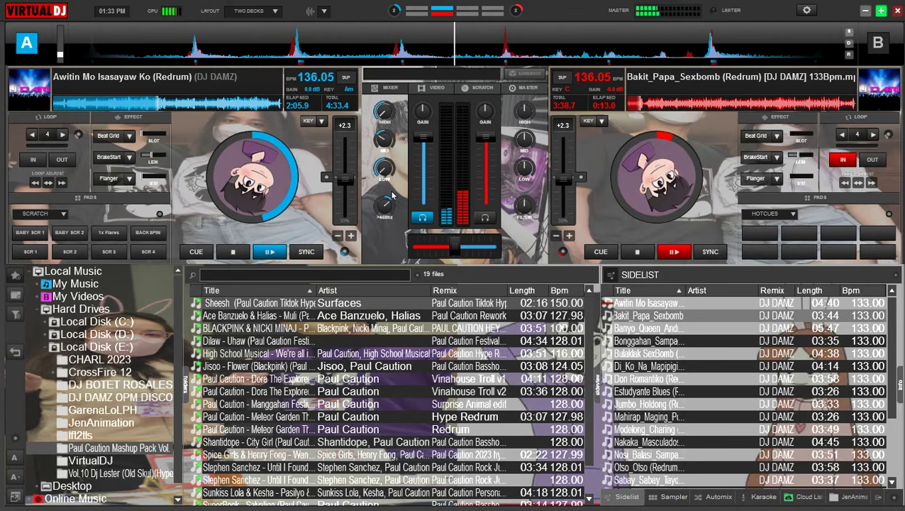
{"action": "left_click", "coordinate": [423, 201]}
{"action": "left_click", "coordinate": [236, 254]}
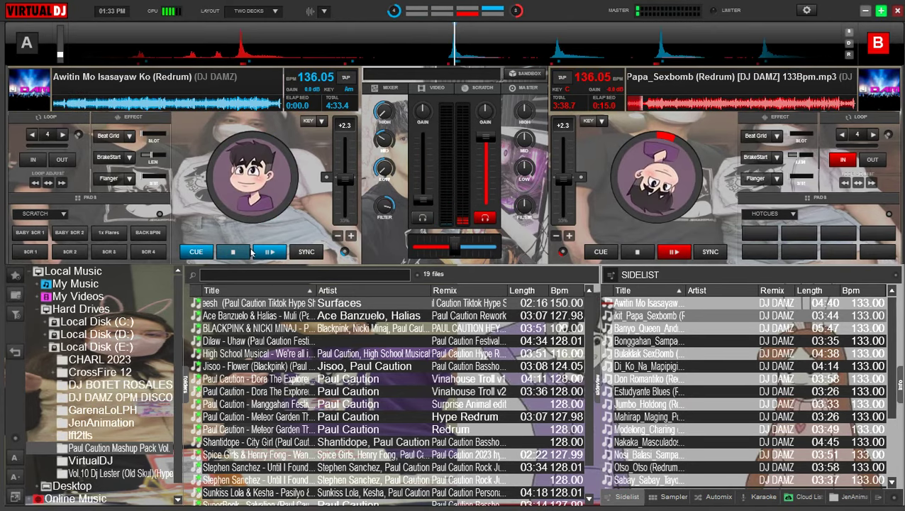
- Reset deck A's EQ and load Banyo_Queen_Andrew_E from the sidelist onto deck A, synced to deck B's tempo
{"action": "left_click_drag", "start_coordinate": [387, 175], "coordinate": [390, 155]}
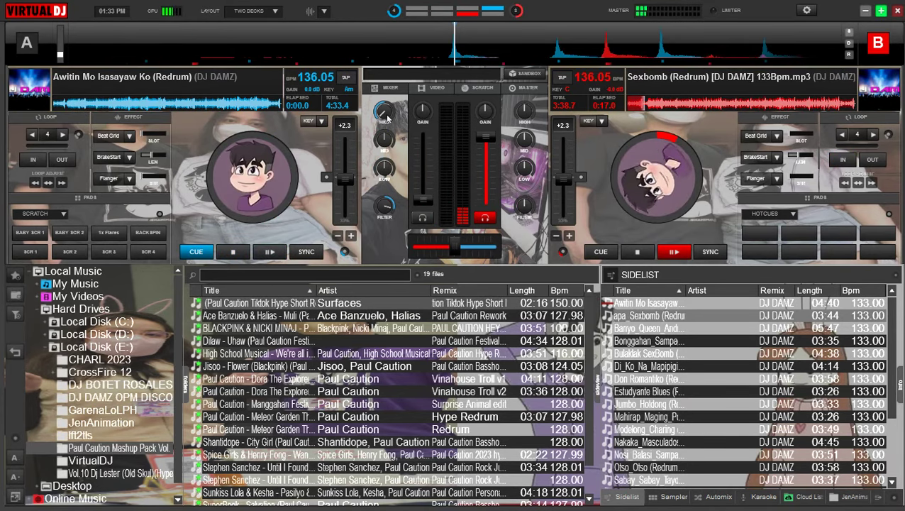
{"action": "left_click_drag", "start_coordinate": [648, 328], "coordinate": [298, 199]}
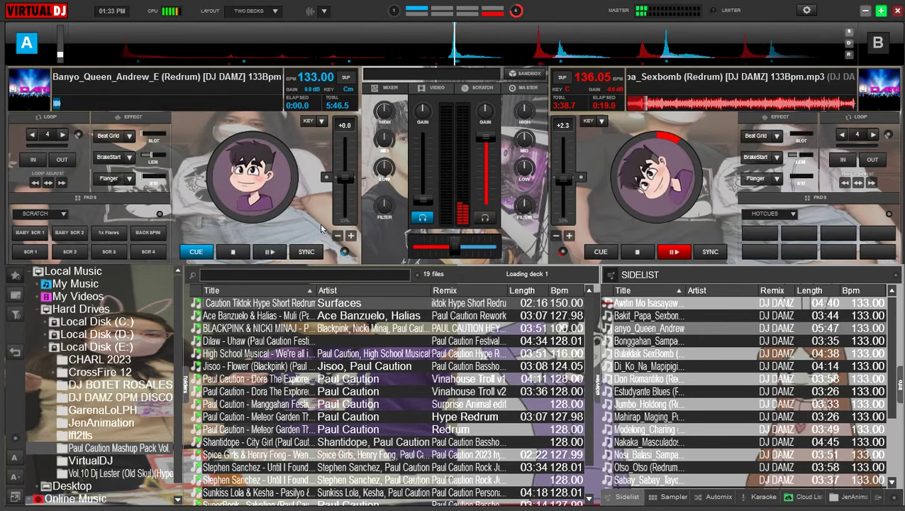
{"action": "left_click", "coordinate": [305, 252]}
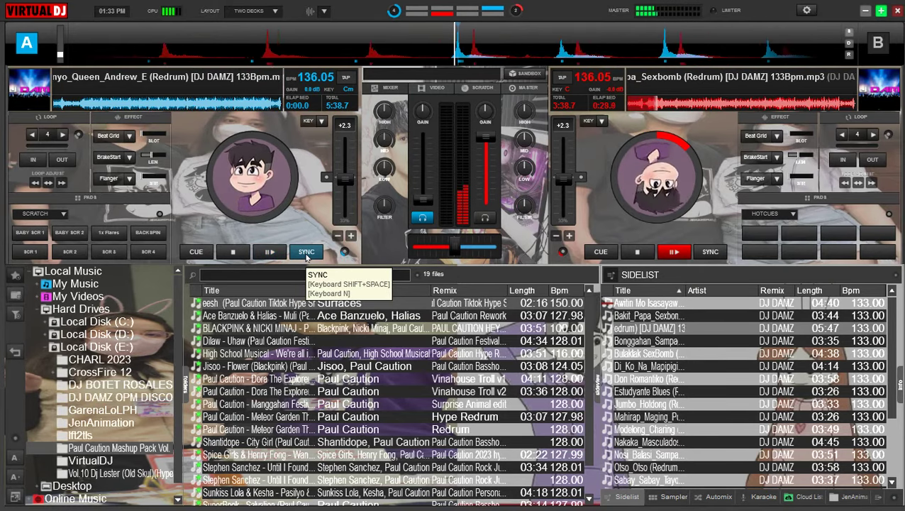
- Play the Banyo_Queen track on deck A in a synced 4-beat loop with its low EQ cut
{"action": "key", "text": "l"}
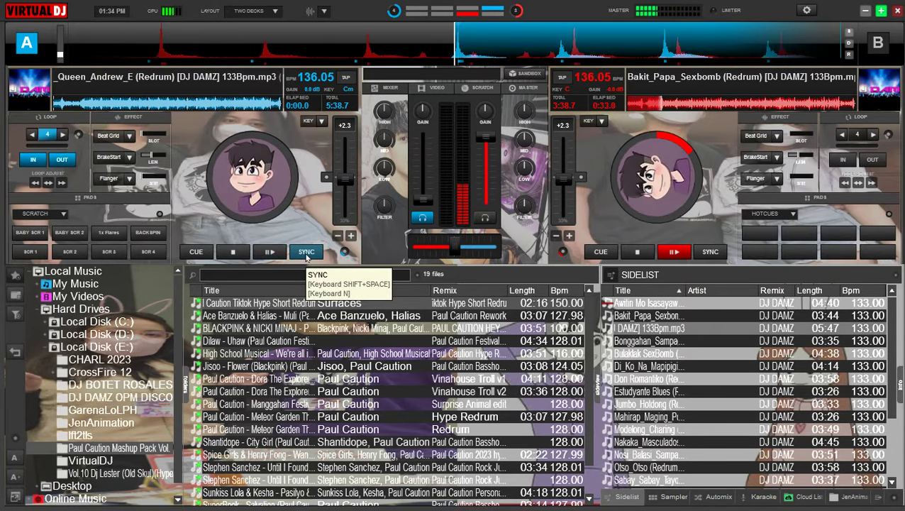
{"action": "left_click", "coordinate": [306, 255]}
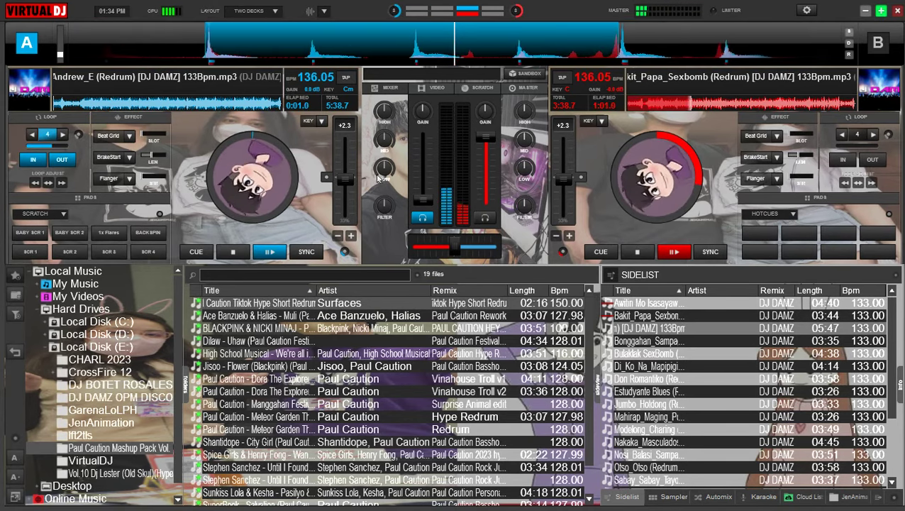
{"action": "left_click_drag", "start_coordinate": [385, 174], "coordinate": [381, 204]}
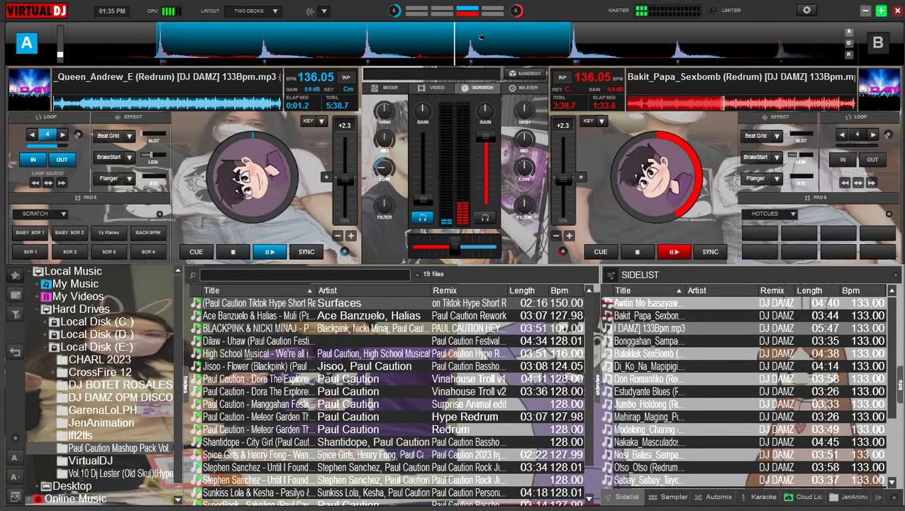
{"action": "left_click", "coordinate": [516, 87]}
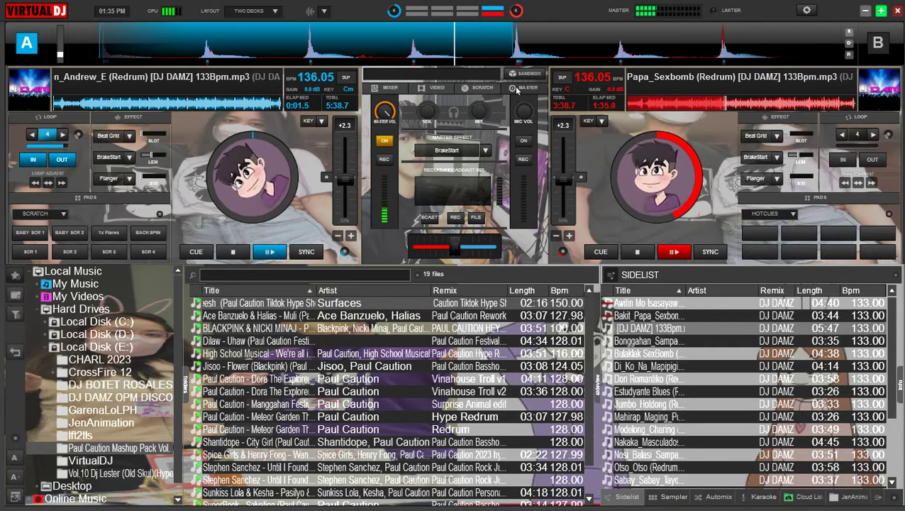
{"action": "left_click", "coordinate": [446, 89]}
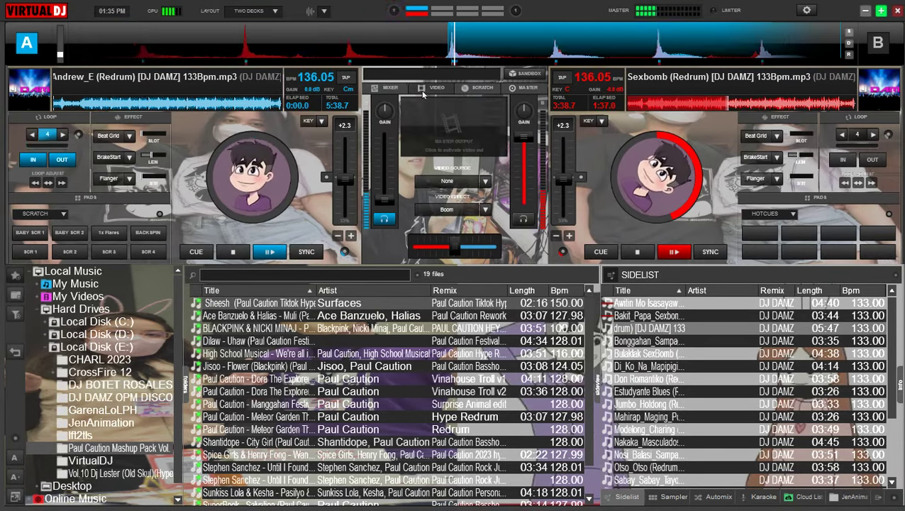
{"action": "left_click", "coordinate": [389, 88]}
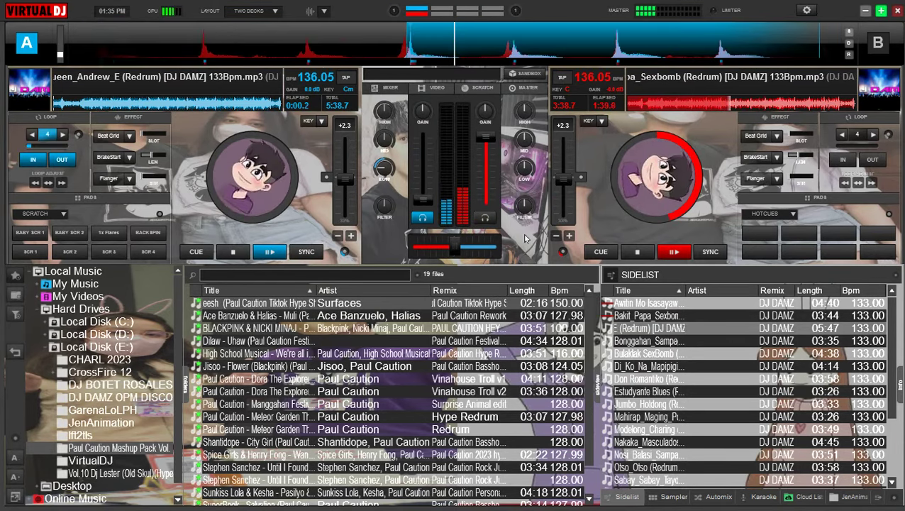
- Raise deck A's volume to full and swap the bass by restoring deck A's low EQ and cutting deck B's
{"action": "mouse_move", "coordinate": [383, 6]}
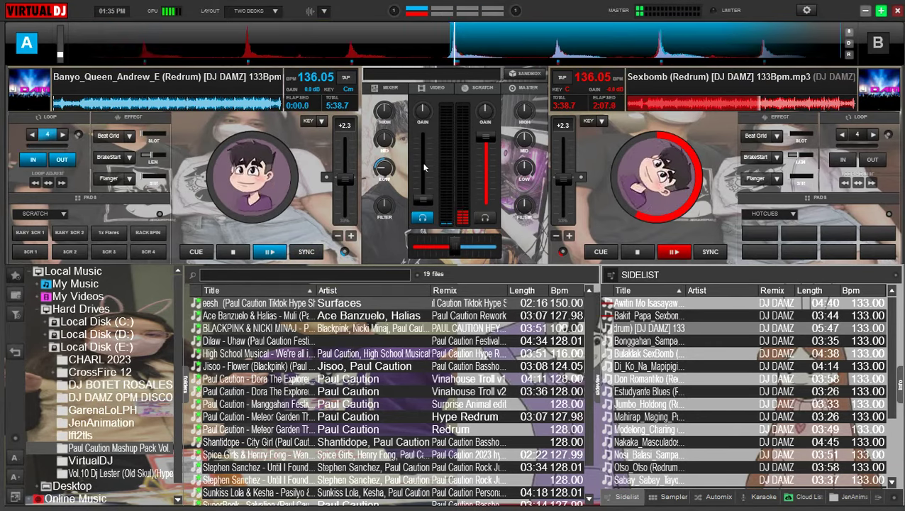
{"action": "mouse_move", "coordinate": [425, 170]}
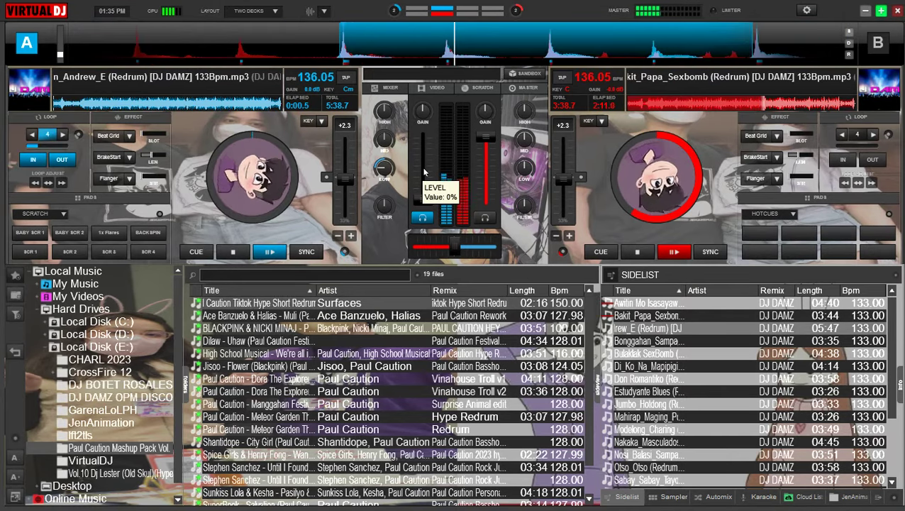
{"action": "left_click", "coordinate": [424, 170]}
{"action": "left_click_drag", "start_coordinate": [424, 170], "coordinate": [424, 143]}
{"action": "mouse_move", "coordinate": [384, 169]}
{"action": "left_click_drag", "start_coordinate": [525, 169], "coordinate": [511, 171]}
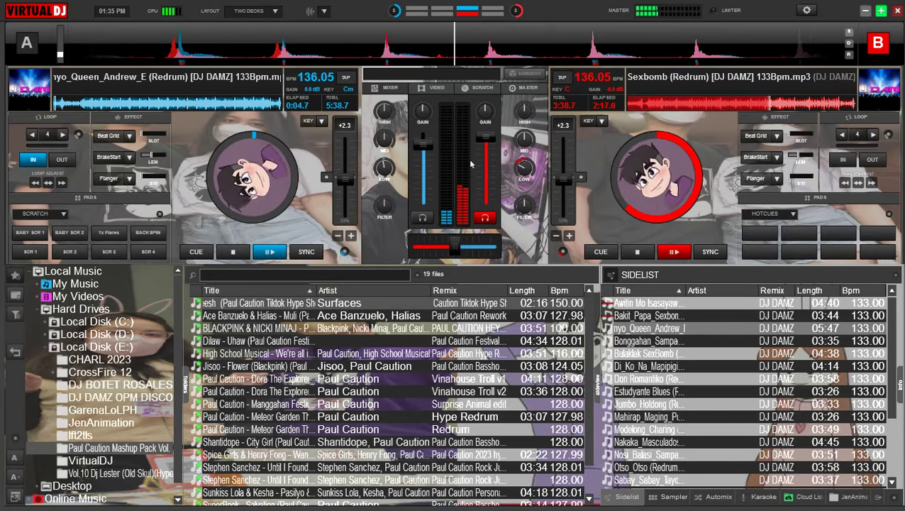
{"action": "left_click_drag", "start_coordinate": [417, 145], "coordinate": [424, 138]}
{"action": "left_click_drag", "start_coordinate": [524, 168], "coordinate": [515, 176]}
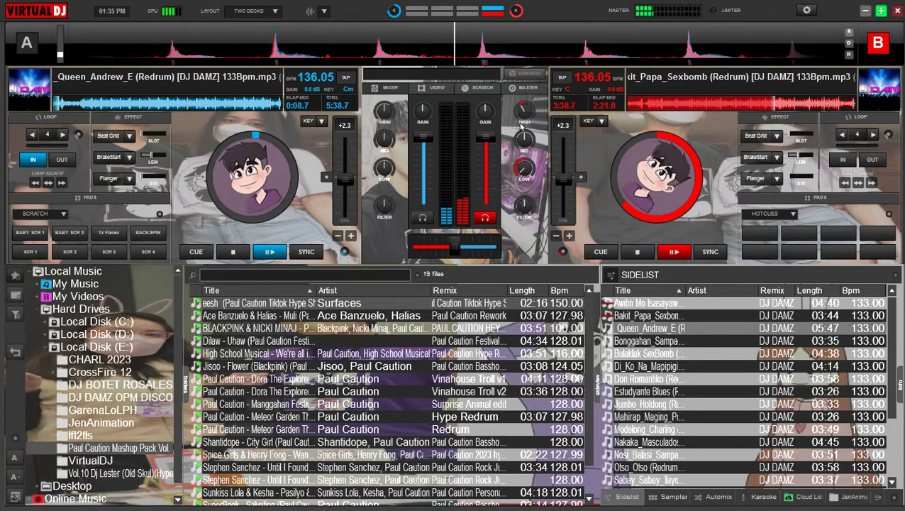
- Fade out Bakit_Papa_Sexbomb on deck B with its high and mid EQ, filter and volume, and stop the track
{"action": "left_click_drag", "start_coordinate": [525, 114], "coordinate": [525, 140]}
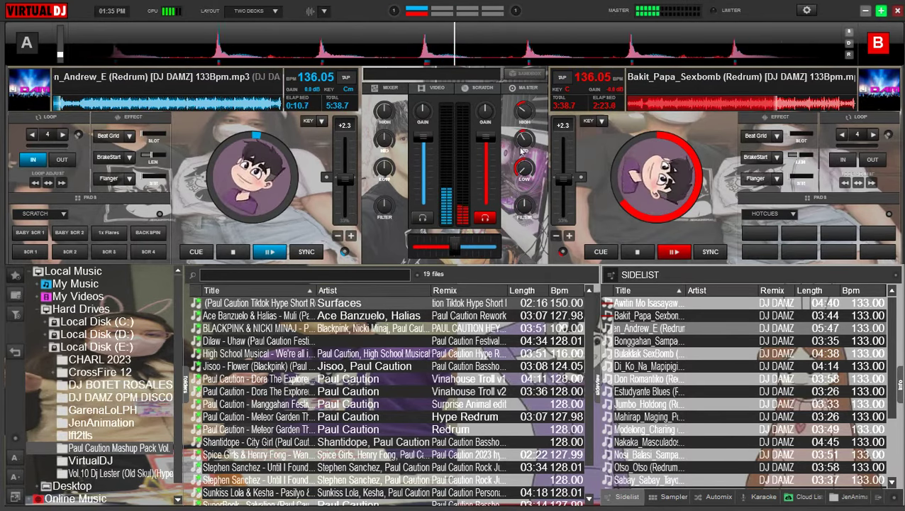
{"action": "left_click_drag", "start_coordinate": [521, 130], "coordinate": [522, 163]}
{"action": "left_click_drag", "start_coordinate": [522, 202], "coordinate": [523, 217]}
{"action": "left_click_drag", "start_coordinate": [486, 138], "coordinate": [487, 202]}
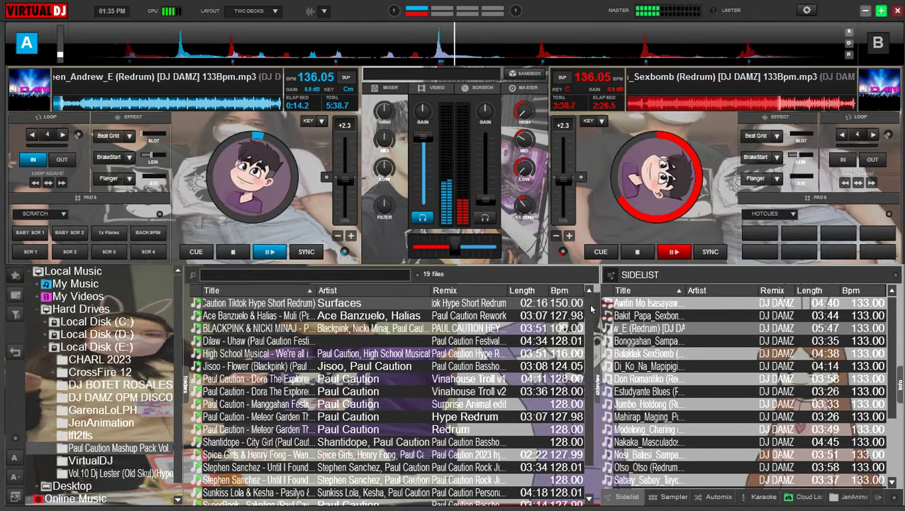
{"action": "left_click", "coordinate": [637, 252]}
- Reset deck B's filter and EQ to neutral and load Bonggahan_Sampaguita from the sidelist onto deck B
{"action": "right_click", "coordinate": [525, 206]}
{"action": "right_click", "coordinate": [525, 171]}
{"action": "right_click", "coordinate": [524, 142]}
{"action": "right_click", "coordinate": [524, 113]}
{"action": "double_click", "coordinate": [629, 342]}
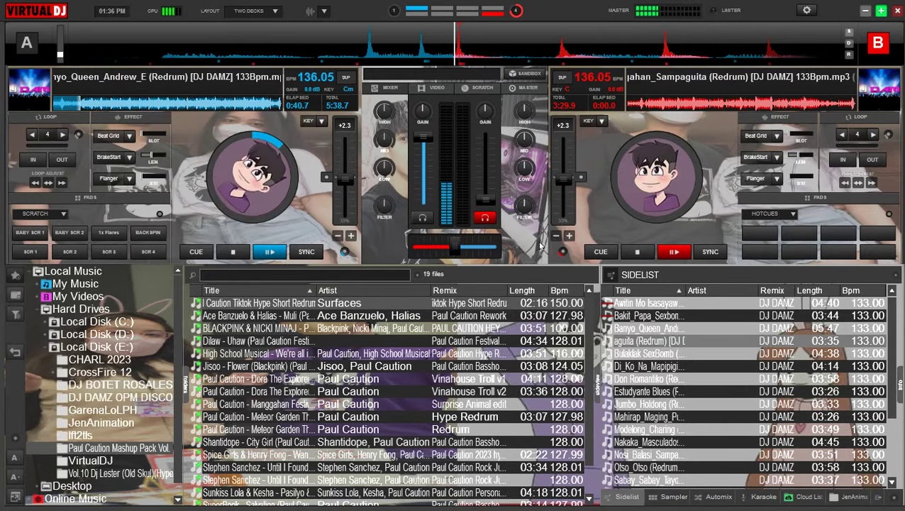
- Play Bonggahan_Sampaguita on deck B in a 4-beat loop with its low EQ reduced
{"action": "key", "text": "l"}
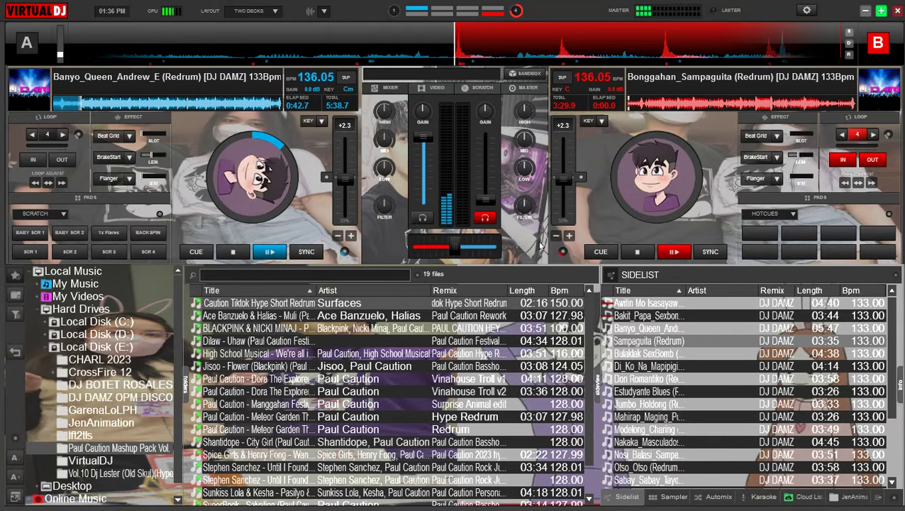
{"action": "key", "text": "space"}
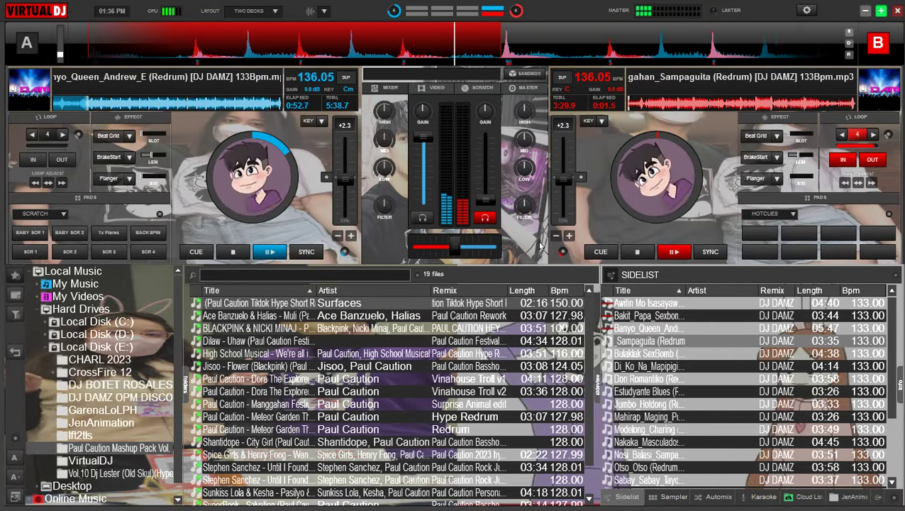
{"action": "left_click_drag", "start_coordinate": [526, 171], "coordinate": [518, 203]}
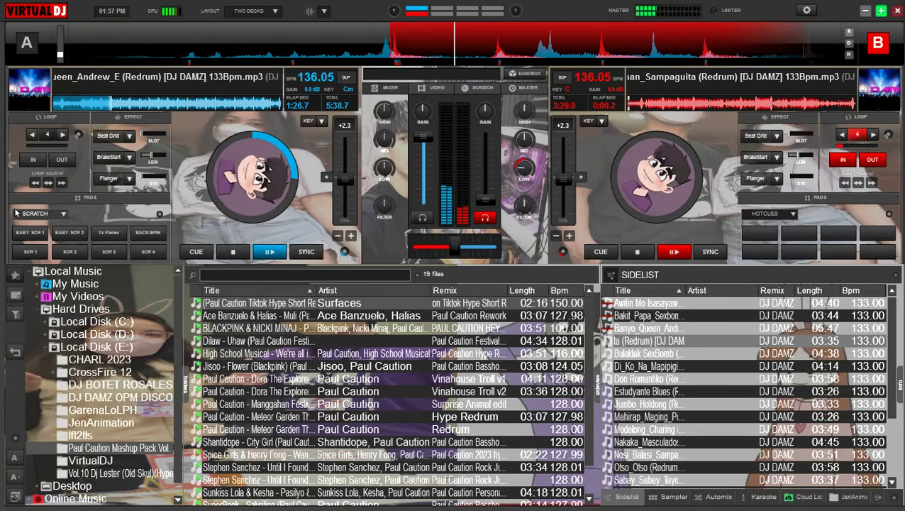
- Change deck A's pads from Scratch to Hotcues and browse further down the sidelist
{"action": "left_click", "coordinate": [57, 214]}
{"action": "left_click", "coordinate": [58, 303]}
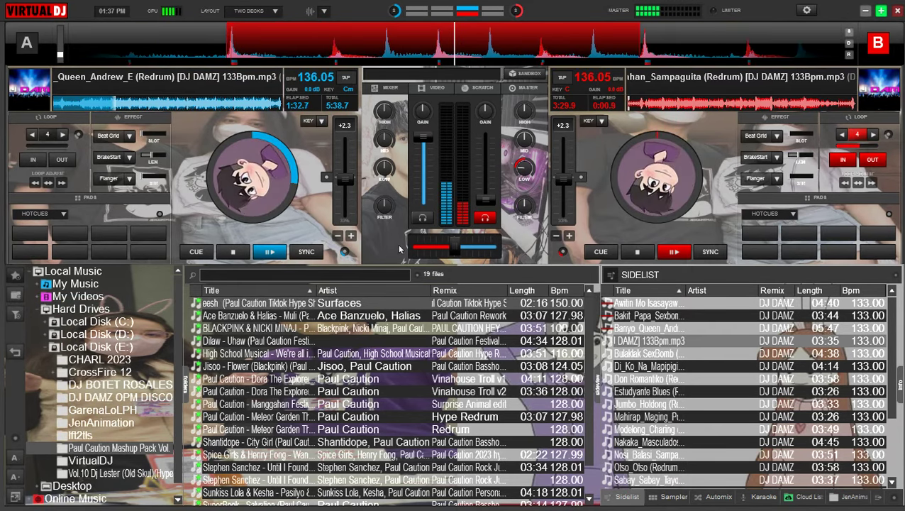
{"action": "scroll", "coordinate": [703, 407], "scroll_direction": "down", "scroll_amount": 3}
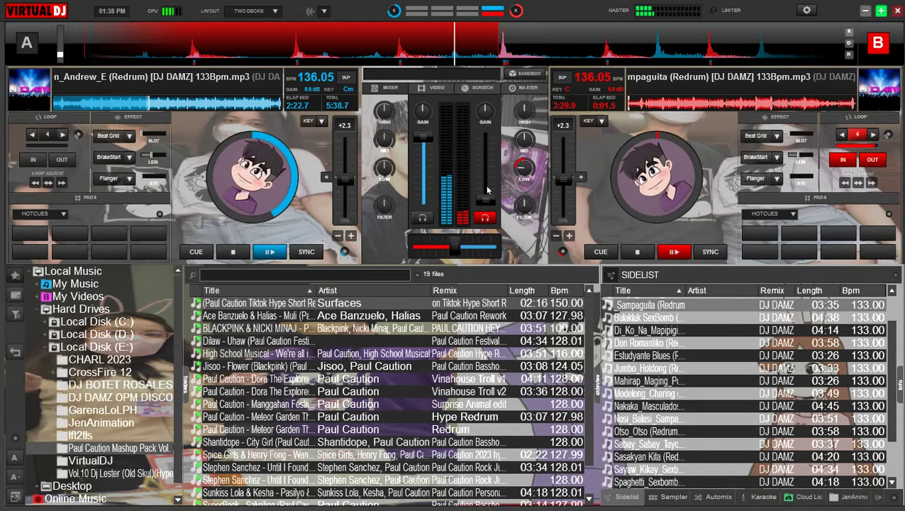
- Bring in Bonggahan_Sampaguita by raising deck B's volume to full and restoring its low EQ
{"action": "left_click_drag", "start_coordinate": [487, 191], "coordinate": [487, 184]}
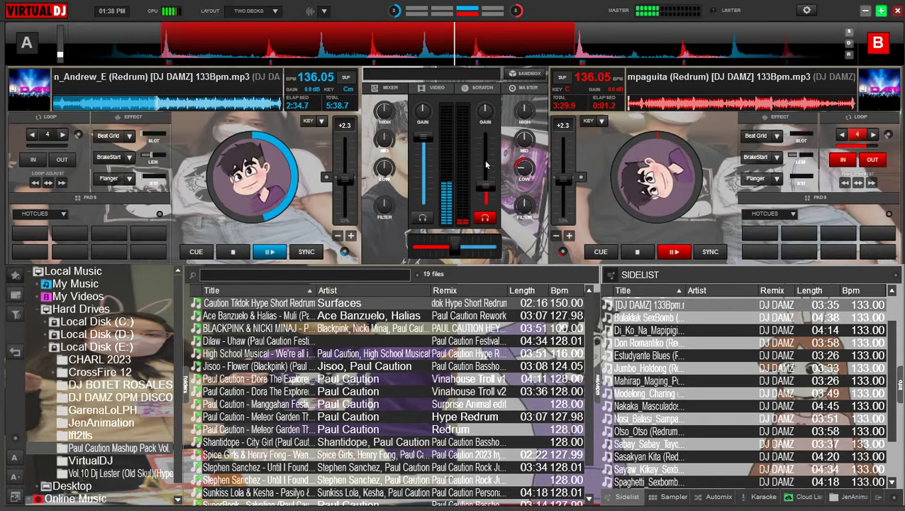
{"action": "mouse_move", "coordinate": [487, 165]}
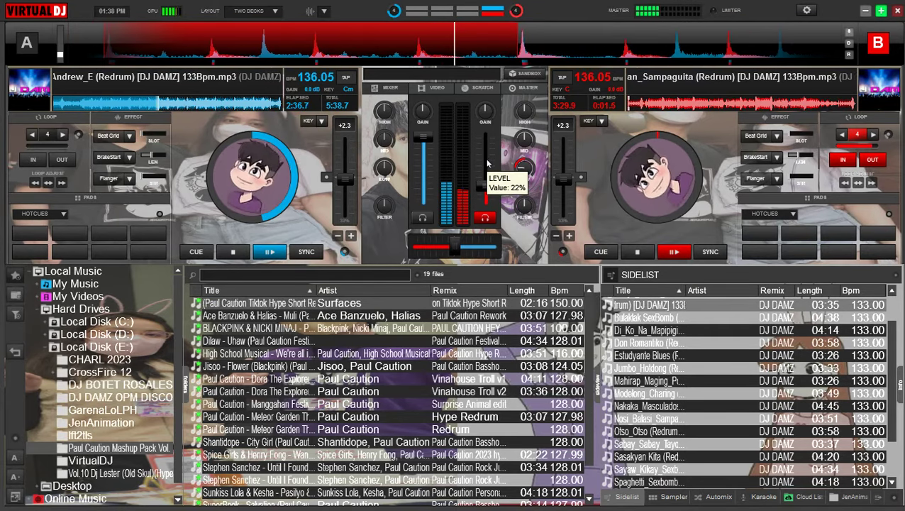
{"action": "left_click_drag", "start_coordinate": [487, 165], "coordinate": [527, 170]}
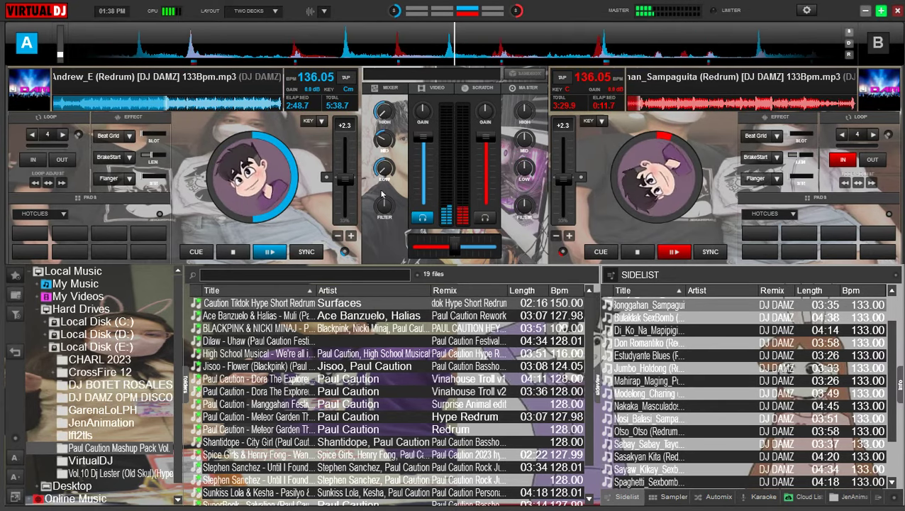
- Fade out Banyo_Queen on deck A with the filter and volume, stop the track and reset deck A's EQ
{"action": "left_click_drag", "start_coordinate": [384, 207], "coordinate": [395, 192]}
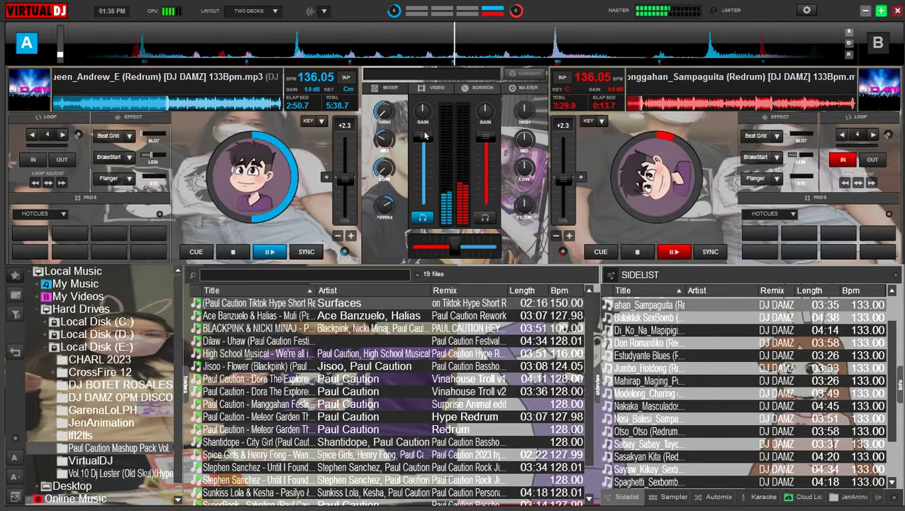
{"action": "left_click", "coordinate": [419, 204]}
{"action": "left_click", "coordinate": [232, 251]}
{"action": "right_click", "coordinate": [385, 170]}
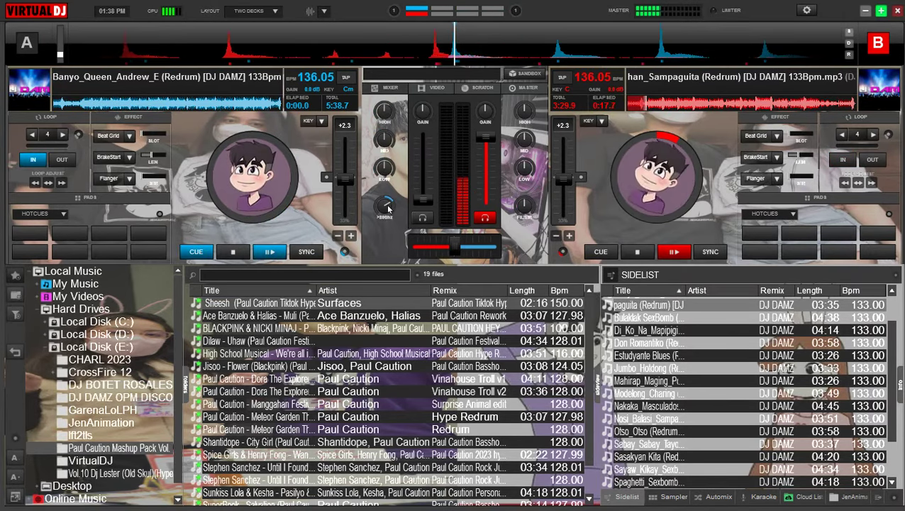
- Load Bulaklak SexBomb (Redrum) on deck A and play it synced at 136.05 BPM in a 4-beat loop with its low EQ reduced
{"action": "left_click_drag", "start_coordinate": [289, 208], "coordinate": [288, 210]}
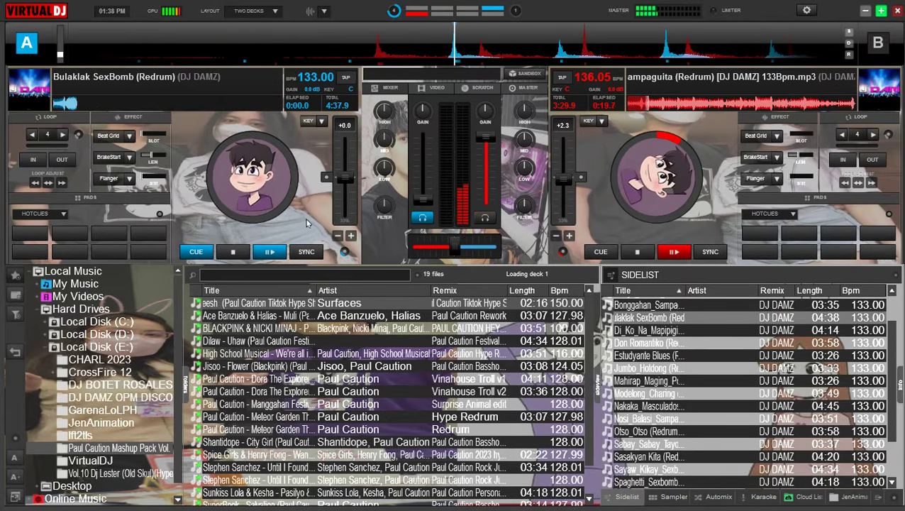
{"action": "left_click", "coordinate": [307, 254]}
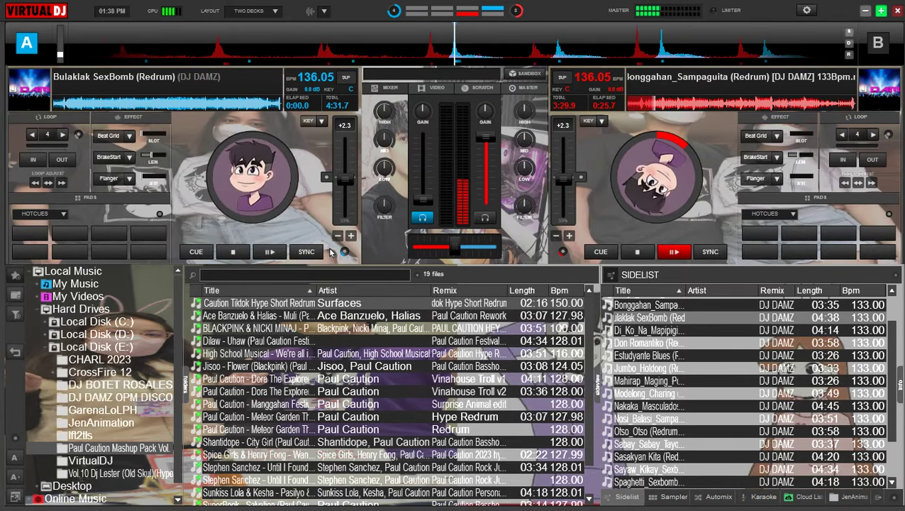
{"action": "key", "text": "l"}
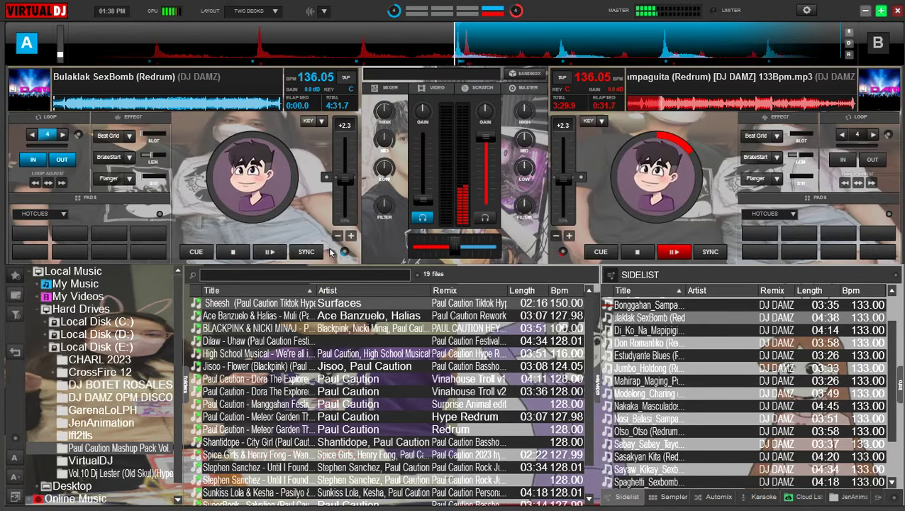
{"action": "key", "text": "space"}
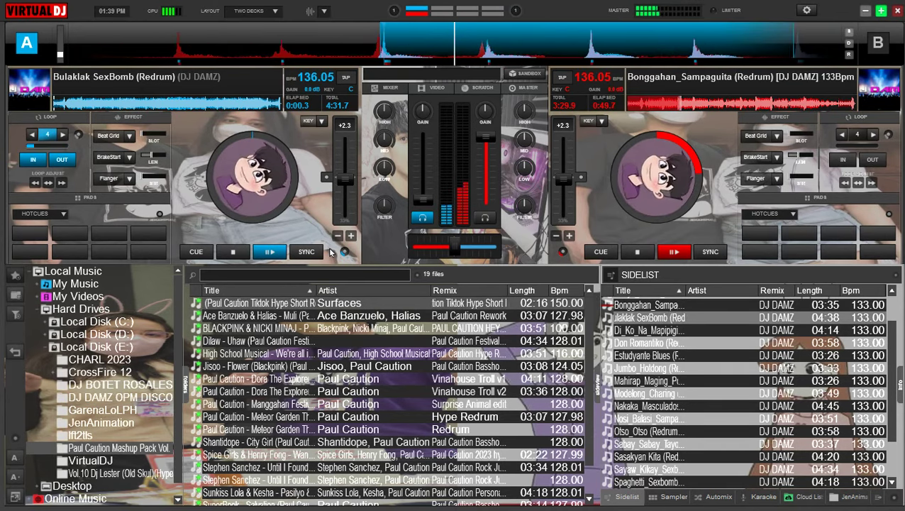
{"action": "left_click_drag", "start_coordinate": [382, 168], "coordinate": [381, 191]}
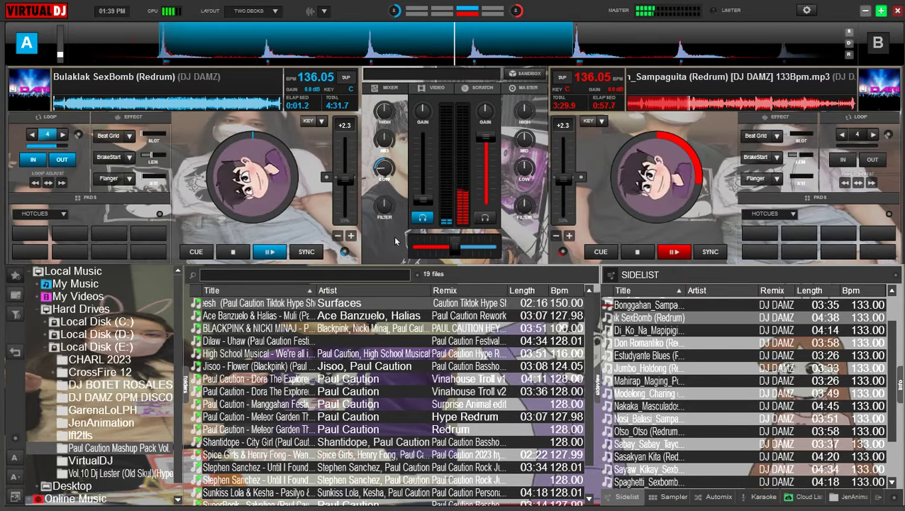
{"action": "left_click", "coordinate": [482, 87]}
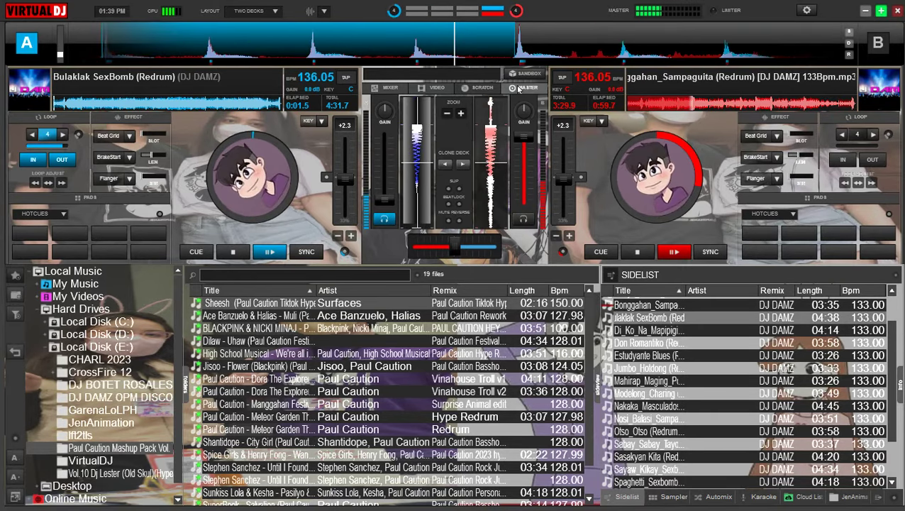
{"action": "left_click", "coordinate": [523, 88]}
{"action": "left_click", "coordinate": [390, 88]}
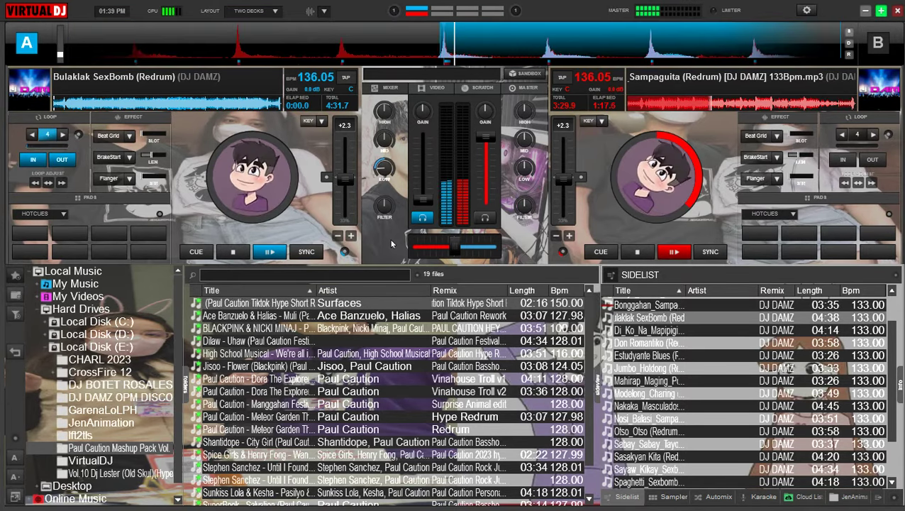
{"action": "left_click", "coordinate": [672, 497]}
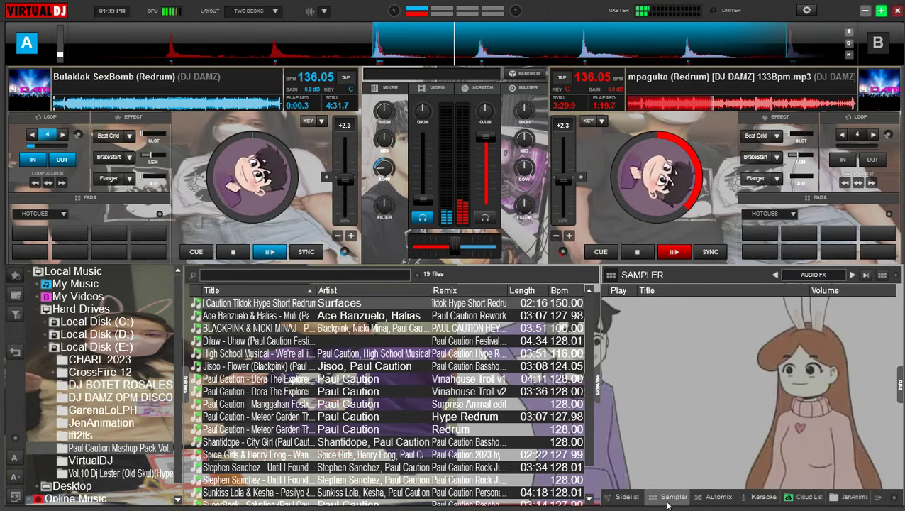
{"action": "left_click", "coordinate": [718, 497]}
{"action": "left_click", "coordinate": [763, 497]}
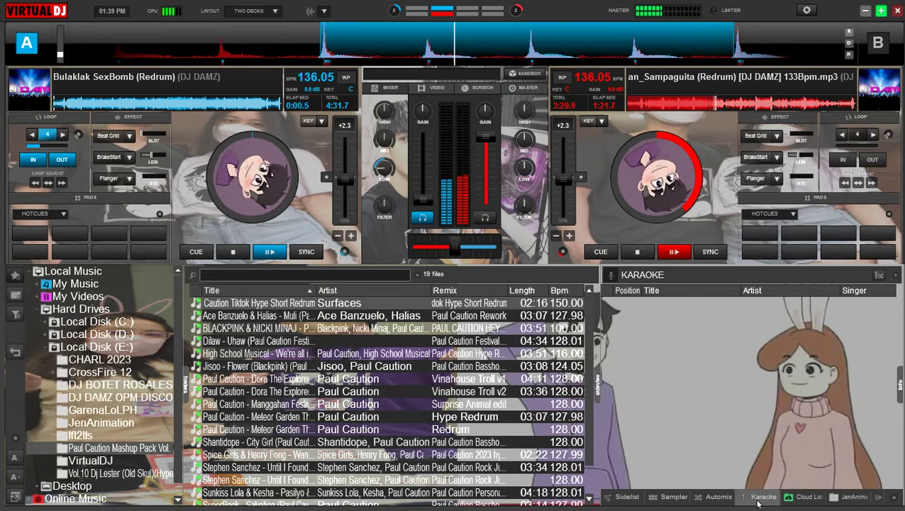
{"action": "left_click", "coordinate": [627, 497]}
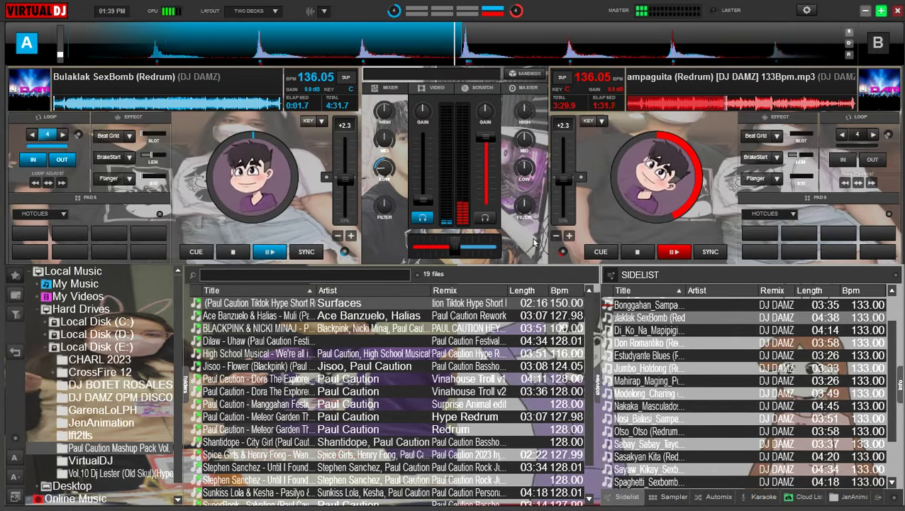
- Return Bulaklak SexBomb to its start on deck A and replay it in a 2-beat loop
{"action": "key", "text": "c"}
{"action": "key", "text": "l"}
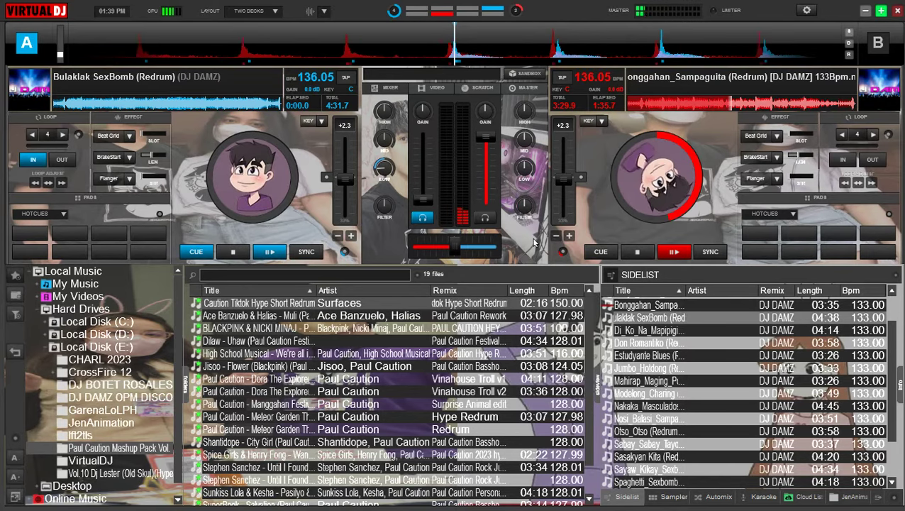
{"action": "key", "text": "l"}
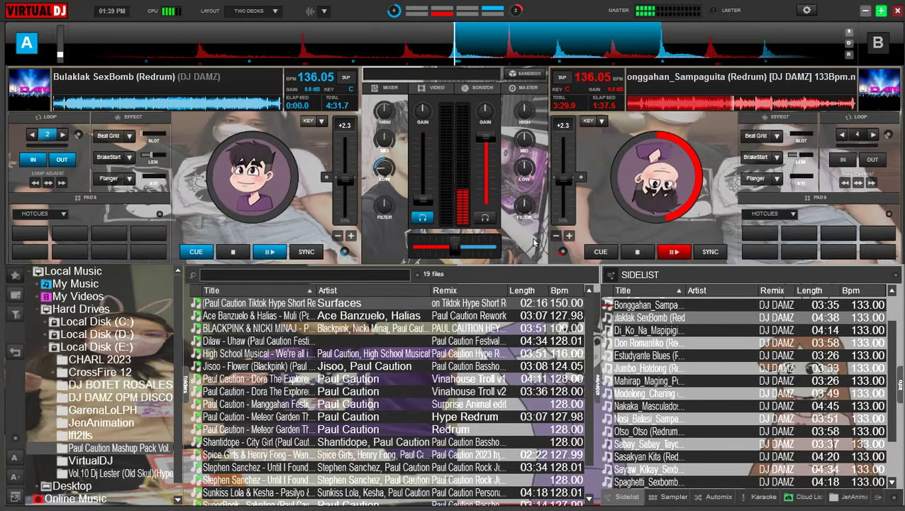
{"action": "key", "text": "w"}
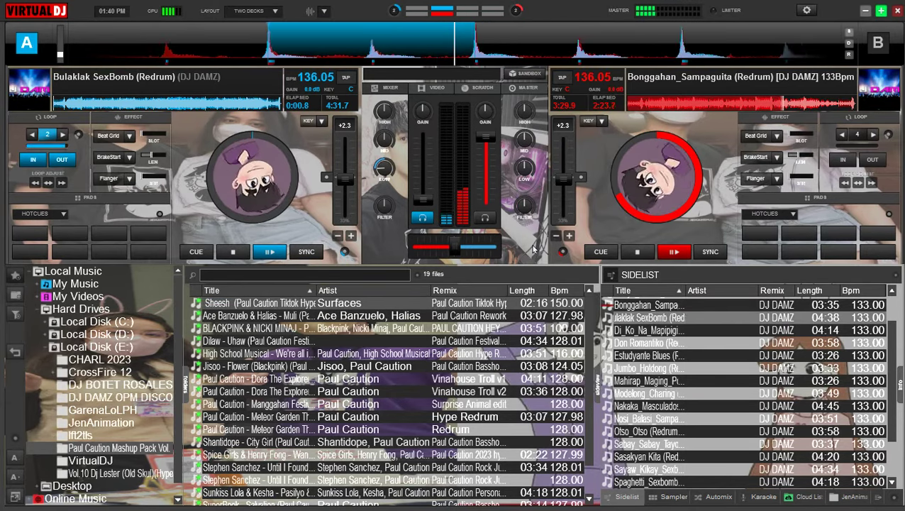
- Bring in Bulaklak SexBomb by raising deck A's volume to full and swapping the bass from deck B to deck A with the low EQs
{"action": "left_click_drag", "start_coordinate": [423, 203], "coordinate": [424, 201]}
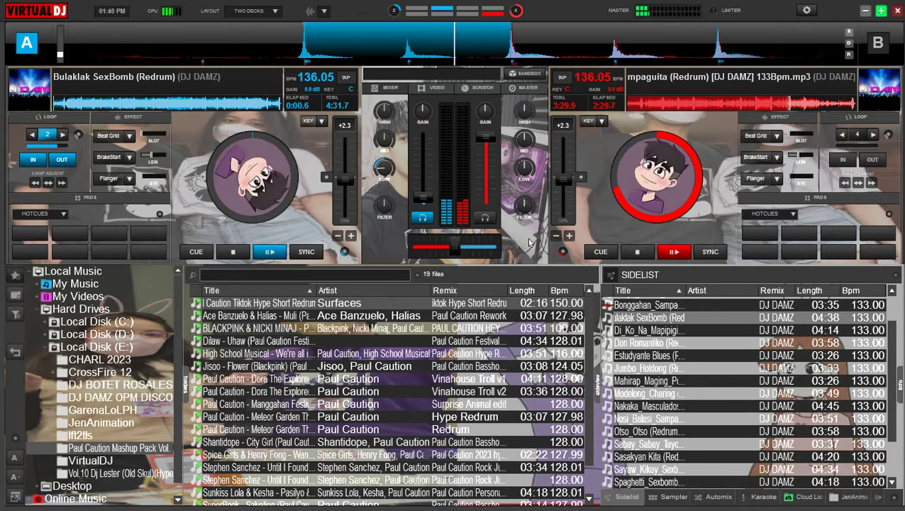
{"action": "left_click", "coordinate": [485, 218]}
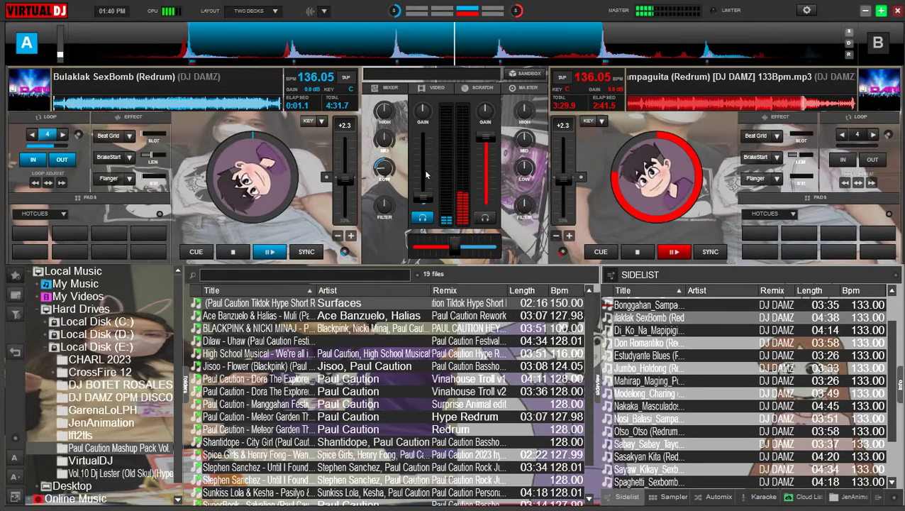
{"action": "left_click_drag", "start_coordinate": [424, 168], "coordinate": [423, 152]}
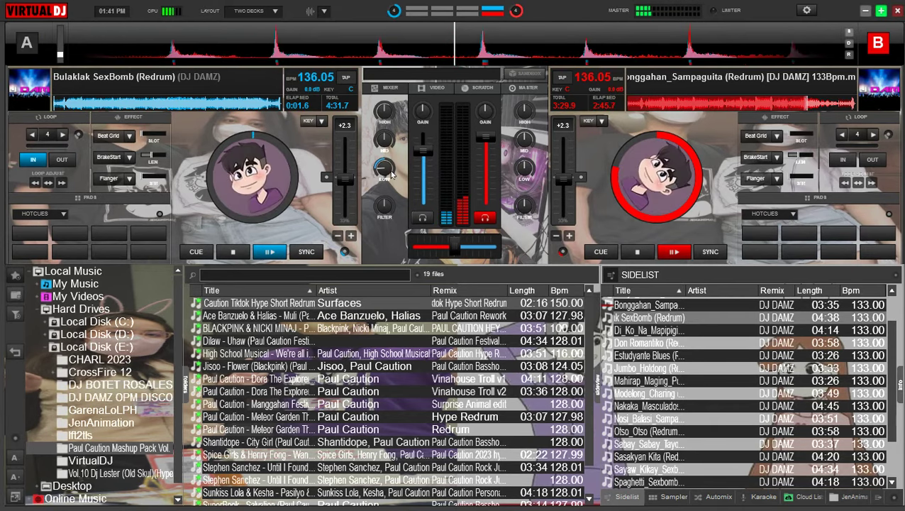
{"action": "left_click_drag", "start_coordinate": [529, 171], "coordinate": [524, 173]}
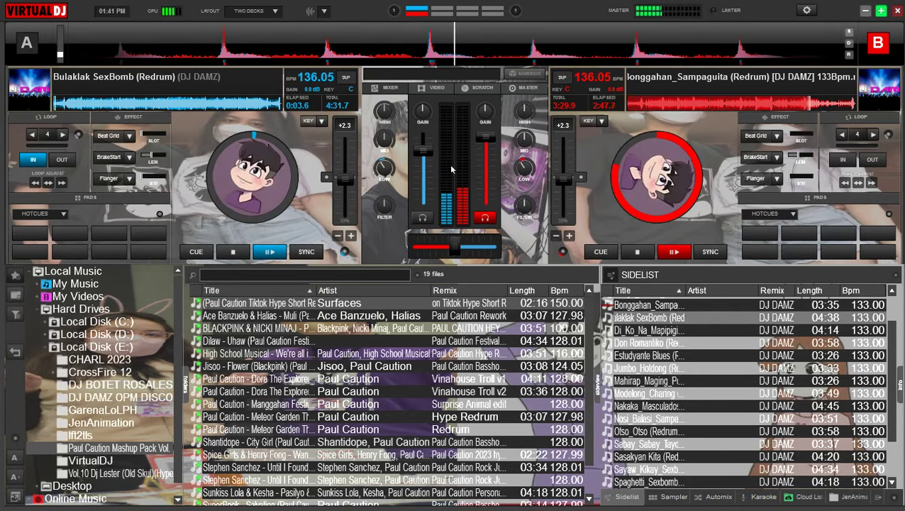
{"action": "left_click_drag", "start_coordinate": [425, 154], "coordinate": [425, 134]}
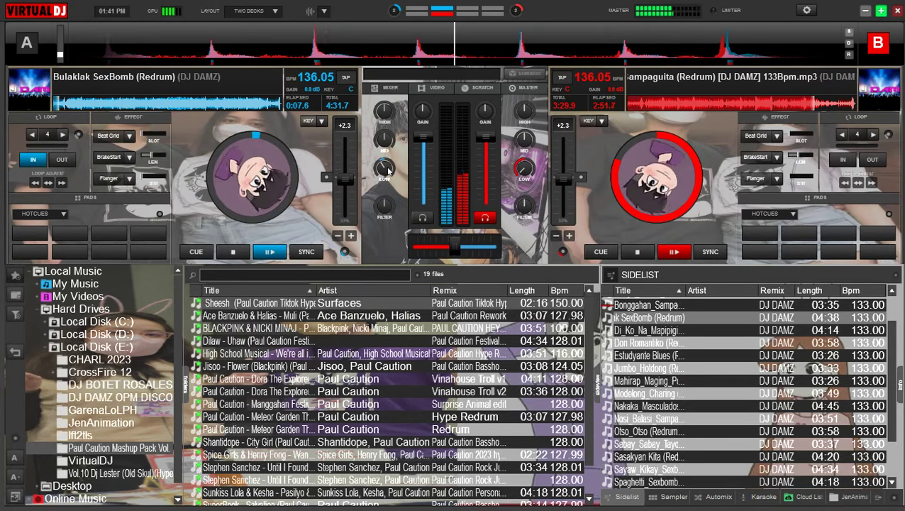
- Fade out Bonggahan_Sampaguita on deck B with the EQ, filter and volume, stop the track and reset deck B's EQ and filter
{"action": "left_click_drag", "start_coordinate": [524, 115], "coordinate": [527, 123]}
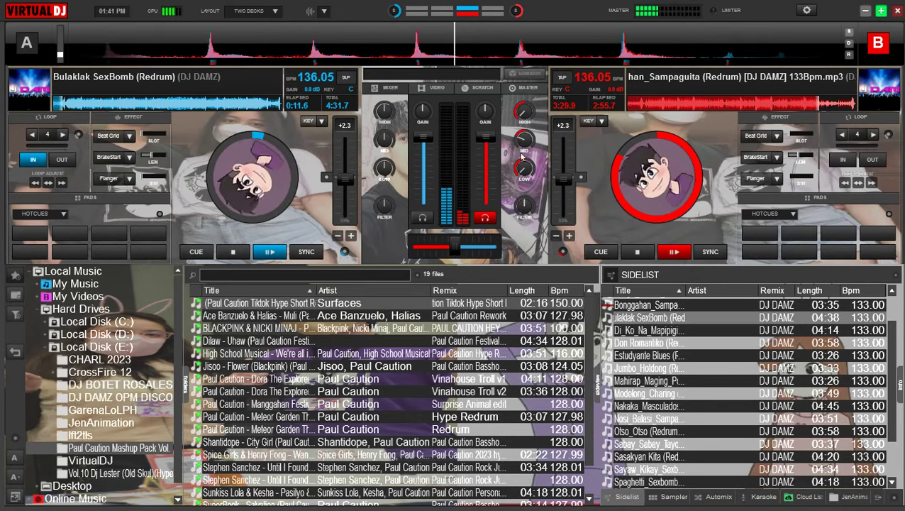
{"action": "left_click_drag", "start_coordinate": [519, 223], "coordinate": [520, 235]}
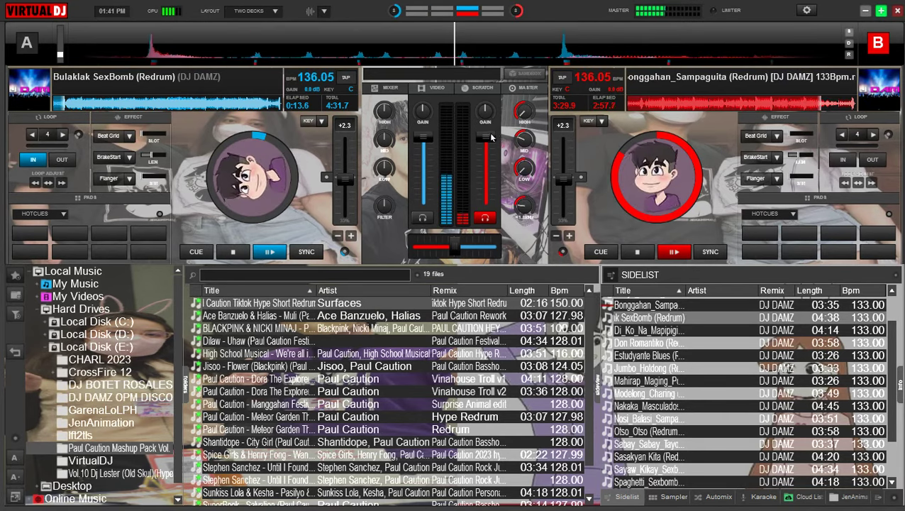
{"action": "left_click_drag", "start_coordinate": [487, 138], "coordinate": [487, 201]}
{"action": "left_click", "coordinate": [627, 257]}
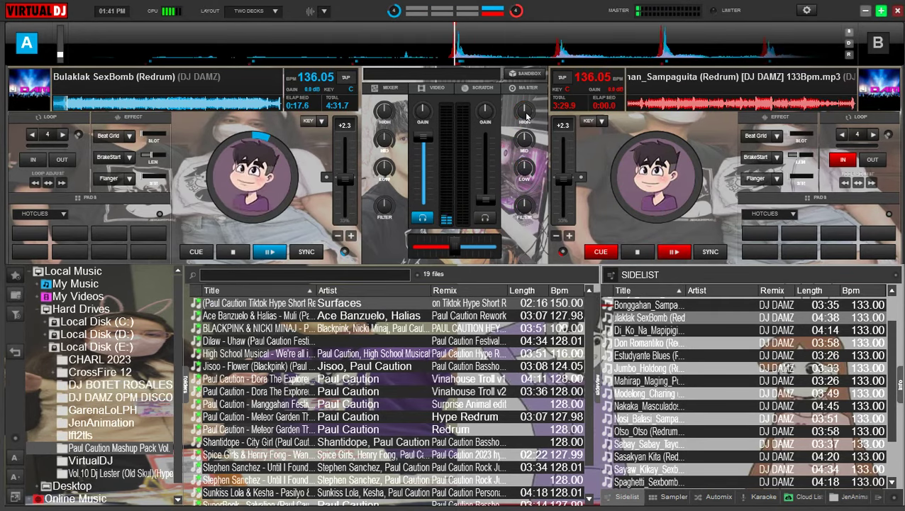
- Load Di_Ko_Na_Mapipigilan_Sexbomb on deck B and play it in a 4-beat loop with its low EQ reduced
{"action": "left_click_drag", "start_coordinate": [655, 332], "coordinate": [718, 186]}
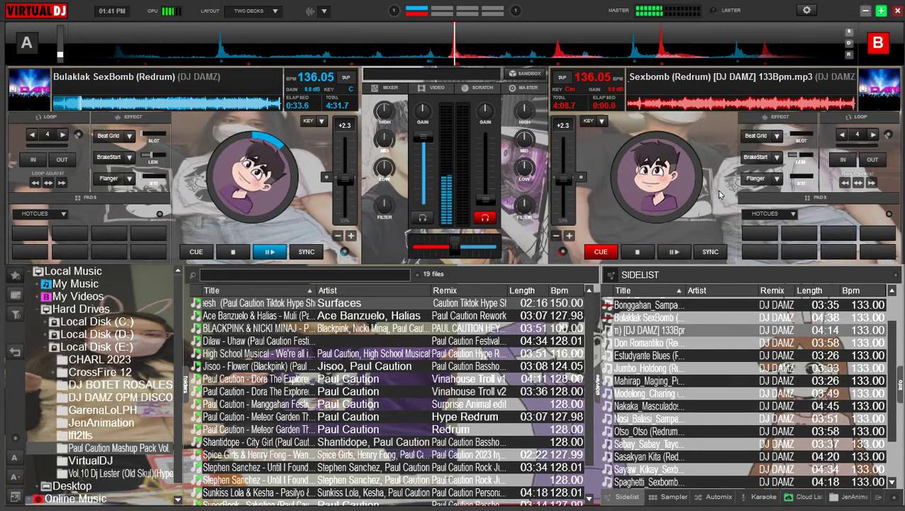
{"action": "key", "text": "2"}
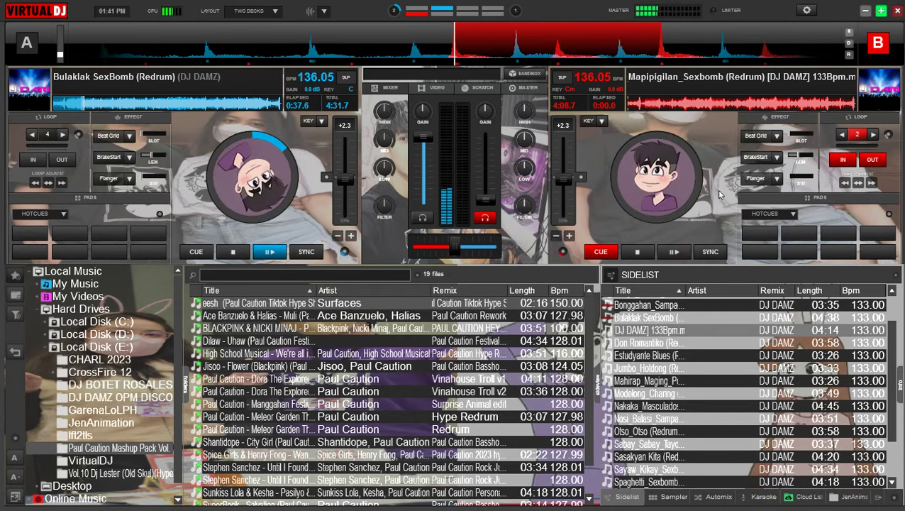
{"action": "key", "text": "space"}
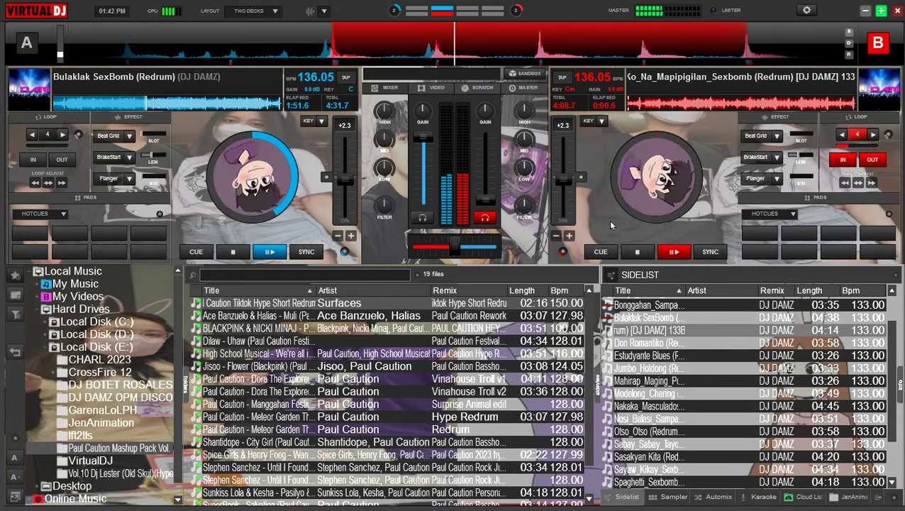
{"action": "left_click_drag", "start_coordinate": [519, 174], "coordinate": [509, 202]}
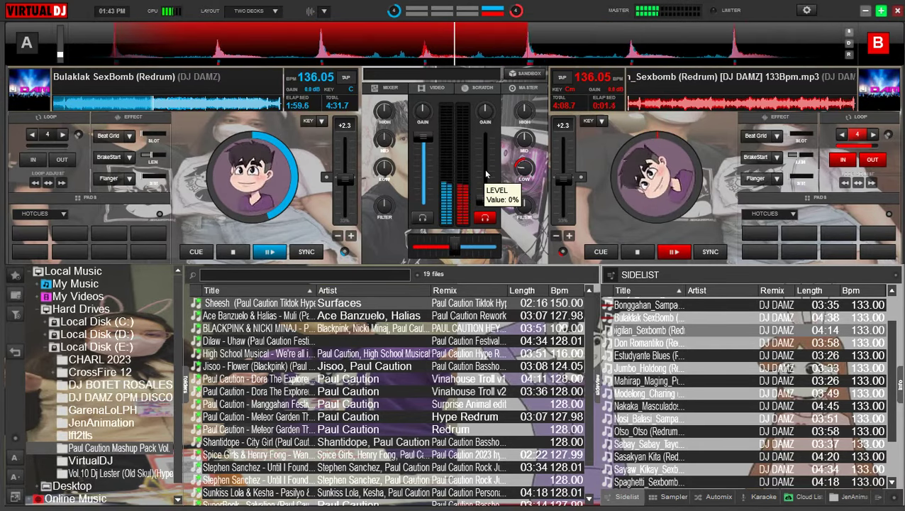
- Bring in Di_Ko_Na_Mapipigilan_Sexbomb by raising deck B's volume to full and swapping the bass from deck A to deck B
{"action": "left_click_drag", "start_coordinate": [486, 174], "coordinate": [486, 135]}
{"action": "left_click_drag", "start_coordinate": [383, 170], "coordinate": [376, 195]}
{"action": "left_click_drag", "start_coordinate": [484, 158], "coordinate": [518, 156]}
{"action": "left_click_drag", "start_coordinate": [485, 154], "coordinate": [486, 144]}
{"action": "left_click_drag", "start_coordinate": [523, 168], "coordinate": [489, 139]}
- Fade out Bulaklak SexBomb on deck A with the EQ, filter and volume, stop the track and reset deck A's EQ and filter
{"action": "mouse_move", "coordinate": [388, 113]}
{"action": "left_mouse_down"}
{"action": "mouse_move", "coordinate": [381, 149]}
{"action": "mouse_move", "coordinate": [382, 126]}
{"action": "left_mouse_up"}
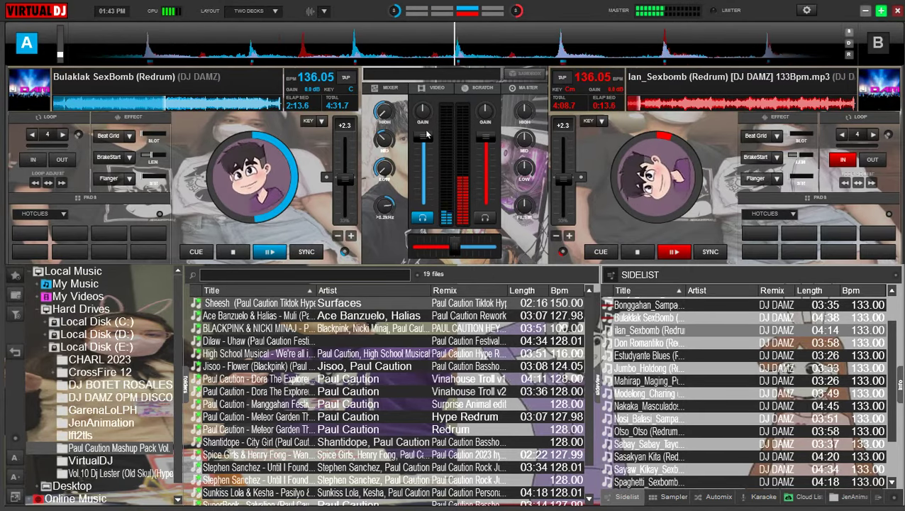
{"action": "left_click_drag", "start_coordinate": [425, 135], "coordinate": [425, 201]}
{"action": "left_click", "coordinate": [234, 254]}
{"action": "right_click", "coordinate": [383, 172]}
{"action": "right_click", "coordinate": [383, 142]}
{"action": "right_click", "coordinate": [384, 113]}
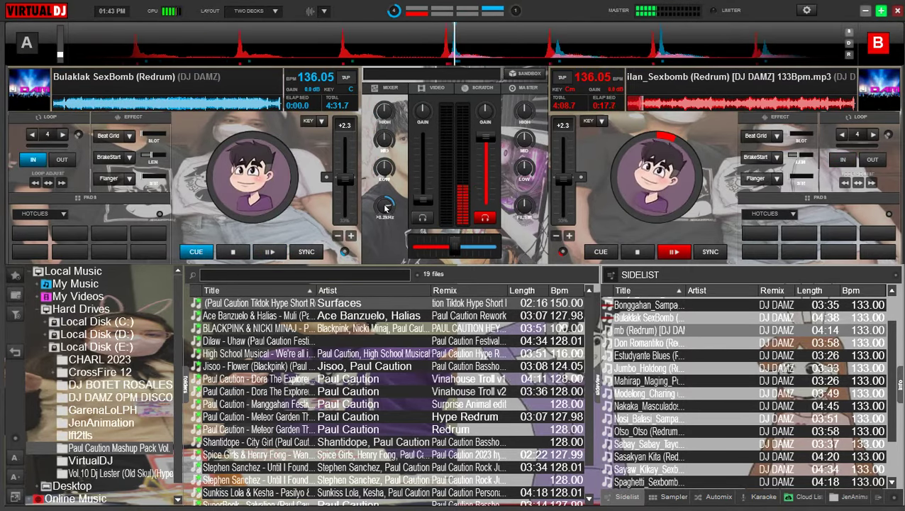
{"action": "right_click", "coordinate": [385, 206]}
- Load Don Romantiko (Redrum) on deck A and play it synced at 136.05 BPM in a 4-beat loop with its low EQ reduced
{"action": "left_click_drag", "start_coordinate": [678, 343], "coordinate": [252, 171]}
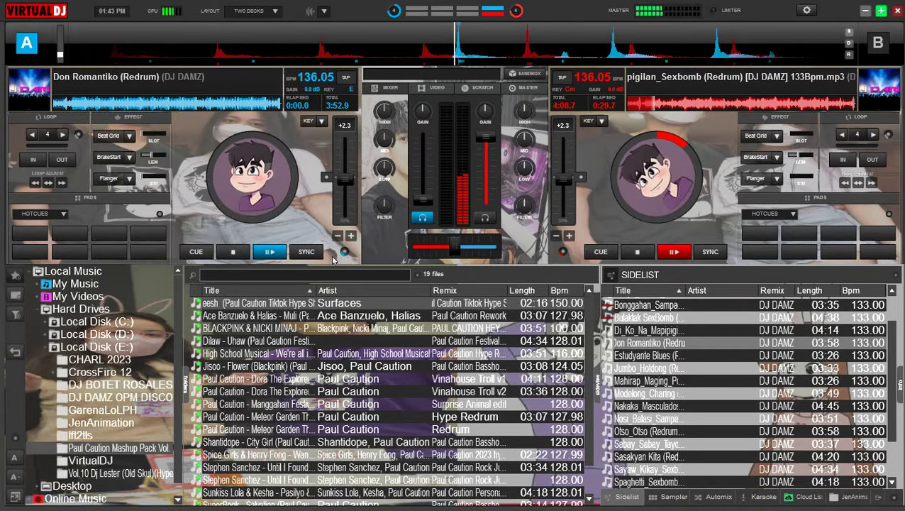
{"action": "key", "text": "l"}
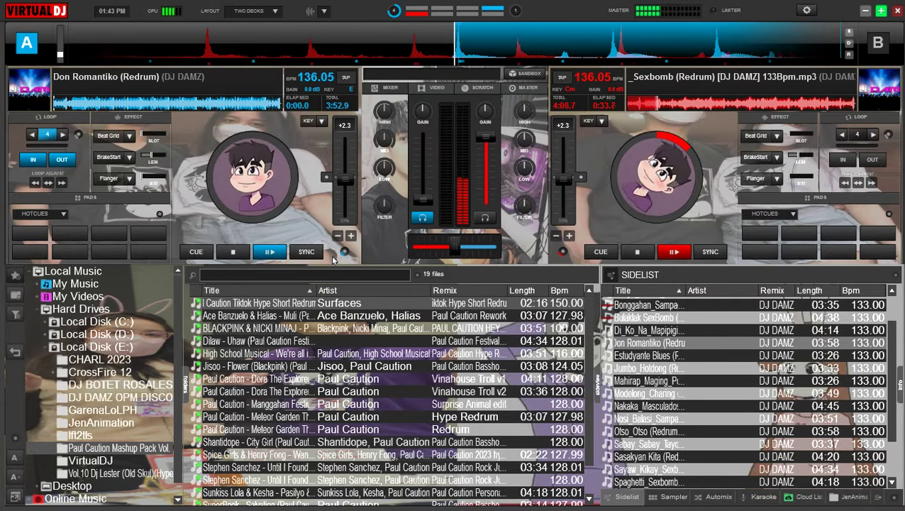
{"action": "key", "text": "space"}
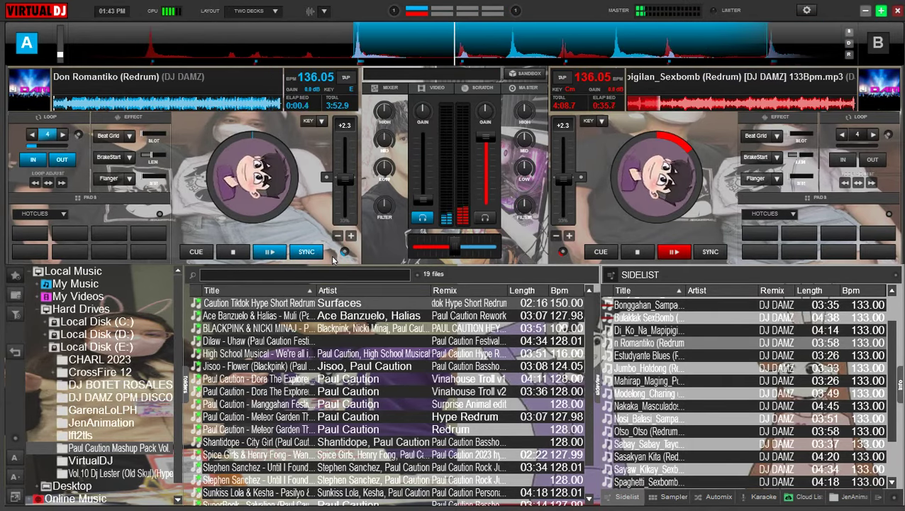
{"action": "key", "text": "space"}
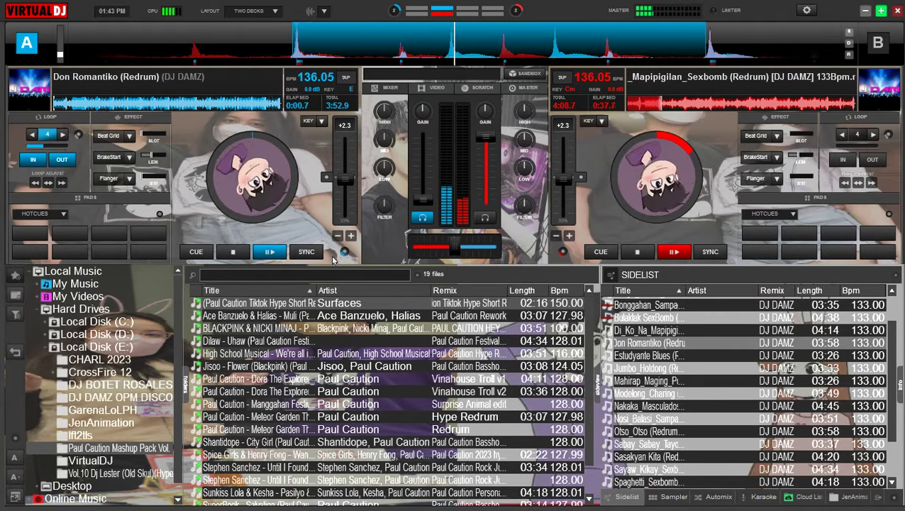
{"action": "key", "text": "space"}
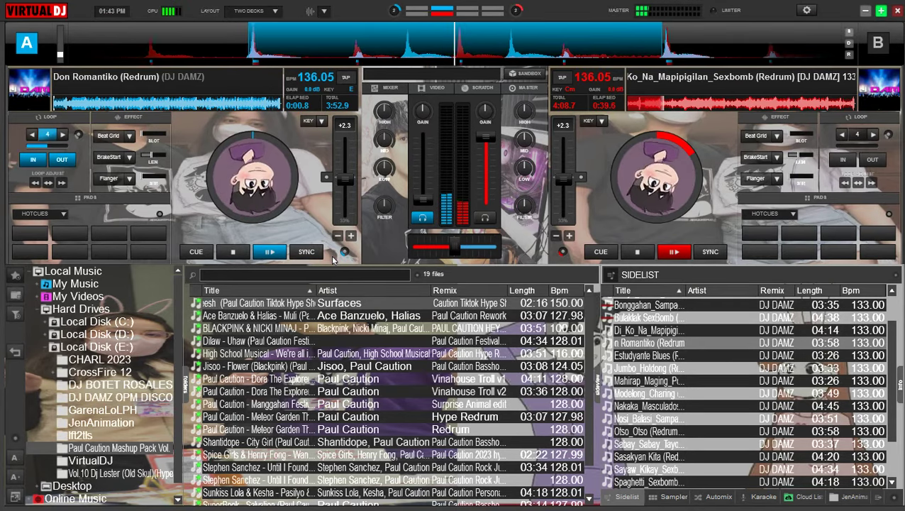
{"action": "key", "text": "space"}
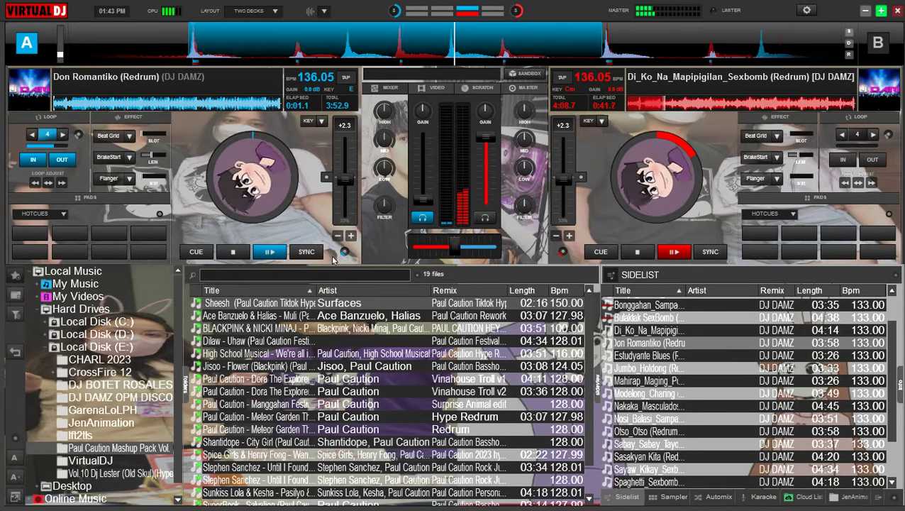
{"action": "key", "text": "space"}
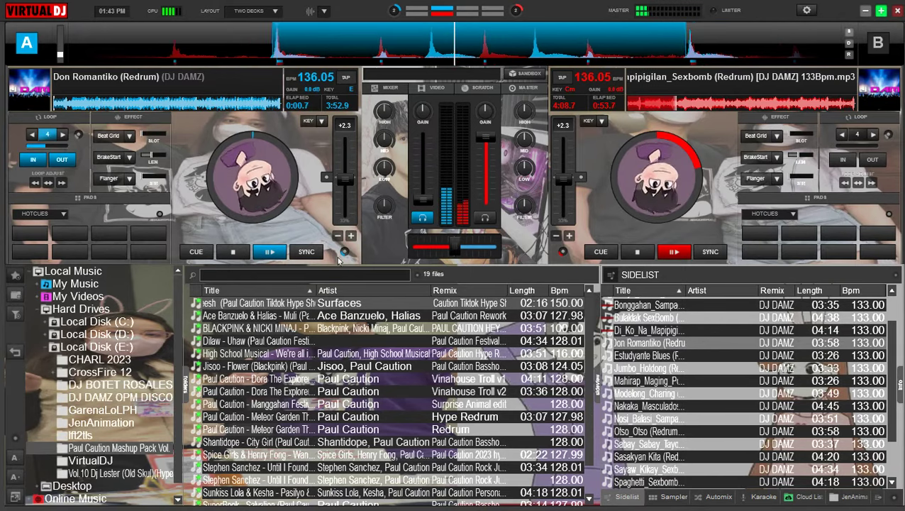
{"action": "scroll", "coordinate": [379, 174], "scroll_direction": "down", "scroll_amount": 7}
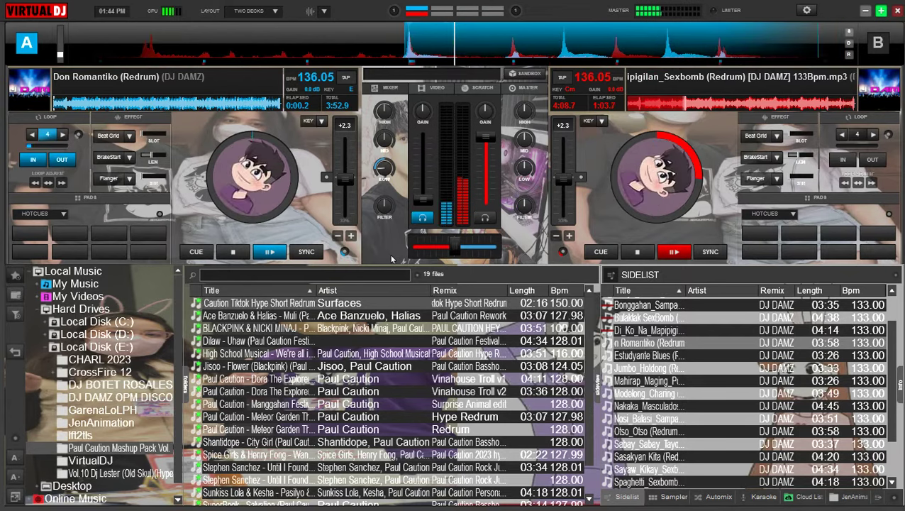
{"action": "left_click", "coordinate": [485, 88]}
{"action": "left_click", "coordinate": [524, 88]}
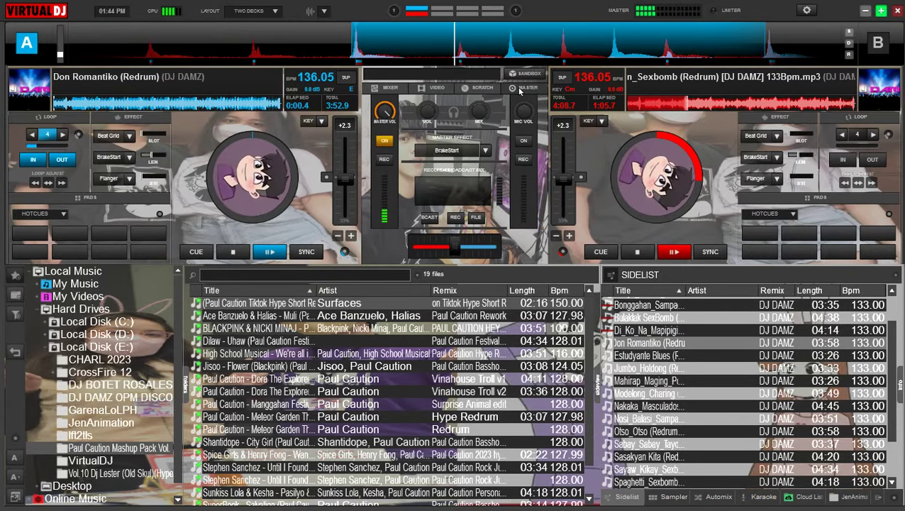
{"action": "left_click", "coordinate": [394, 88]}
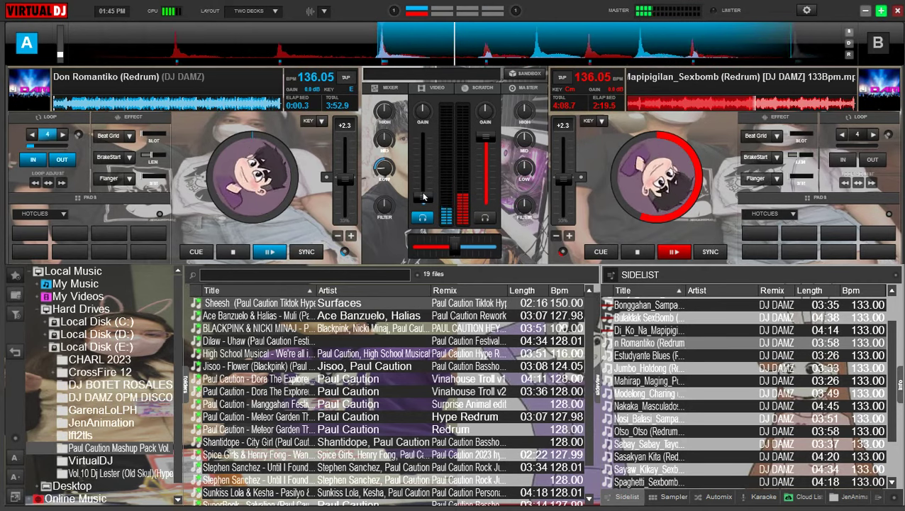
- Bring in Don Romantiko (Redrum) by raising deck A's volume to full and swapping the bass from deck B to deck A
{"action": "mouse_move", "coordinate": [424, 198]}
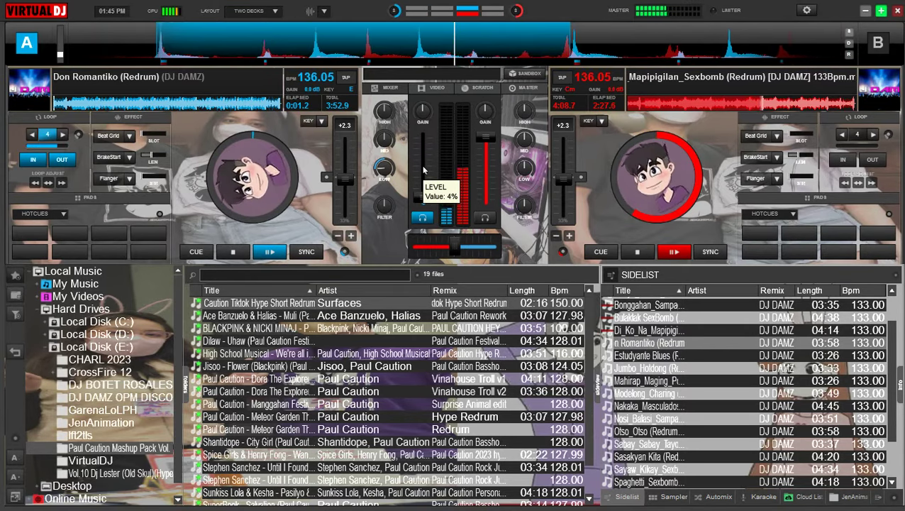
{"action": "left_click_drag", "start_coordinate": [423, 193], "coordinate": [418, 138]}
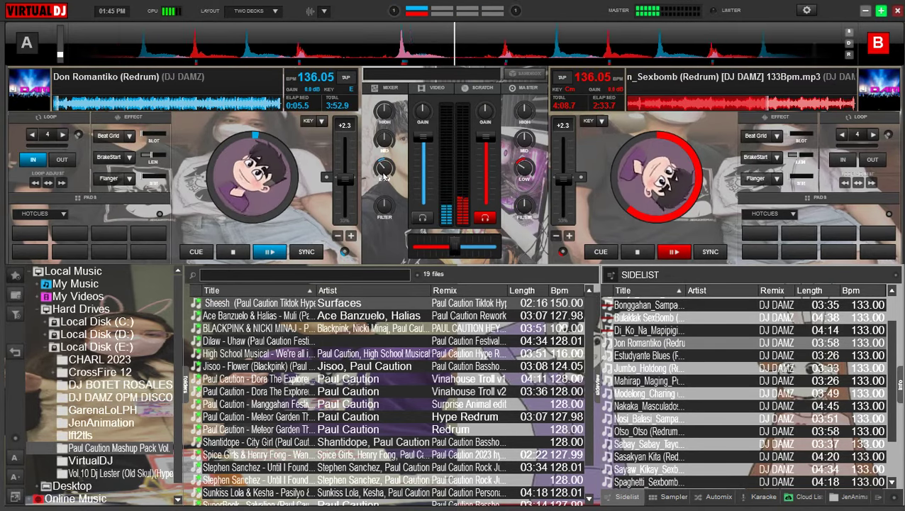
{"action": "left_click_drag", "start_coordinate": [514, 161], "coordinate": [515, 174]}
- Fade out Di_Ko_Na_Mapipigilan_Sexbomb on deck B with the EQ, filter and volume, stop the track and reset deck B's EQ and filter
{"action": "left_click_drag", "start_coordinate": [520, 112], "coordinate": [520, 129]}
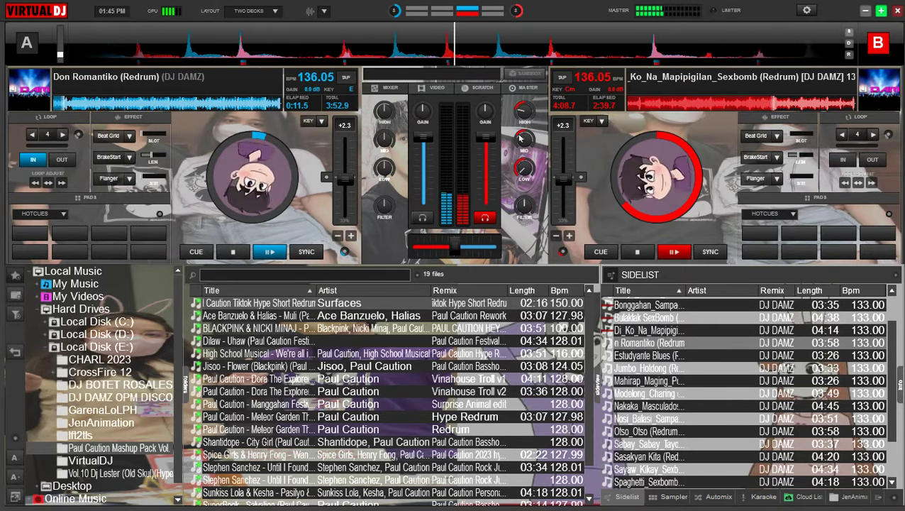
{"action": "left_click_drag", "start_coordinate": [520, 113], "coordinate": [519, 222]}
{"action": "left_click_drag", "start_coordinate": [489, 158], "coordinate": [487, 200]}
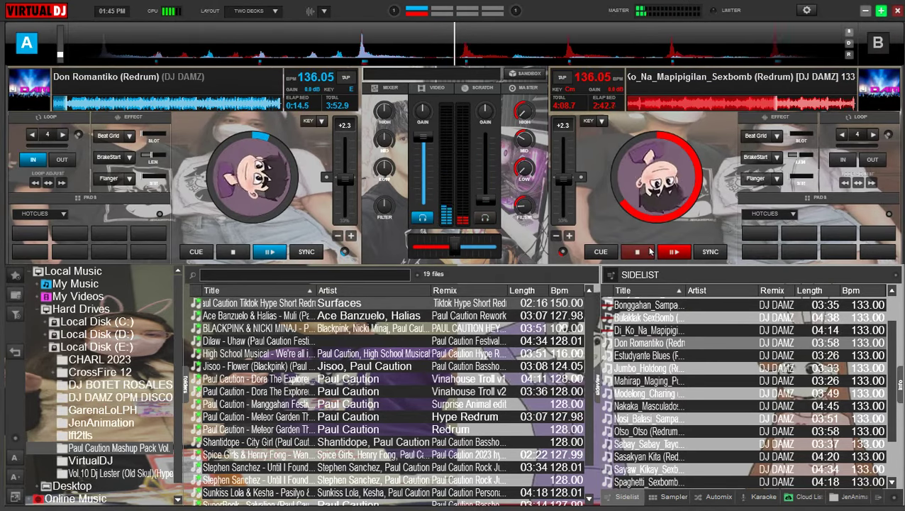
{"action": "right_click", "coordinate": [525, 208]}
{"action": "right_click", "coordinate": [525, 170]}
{"action": "right_click", "coordinate": [525, 144]}
{"action": "double_click", "coordinate": [525, 112]}
- Load Estudyante Blues (Redrum) on deck B and play it synced at 136.05 BPM in a 4-beat loop with its low EQ reduced
{"action": "left_click", "coordinate": [645, 357]}
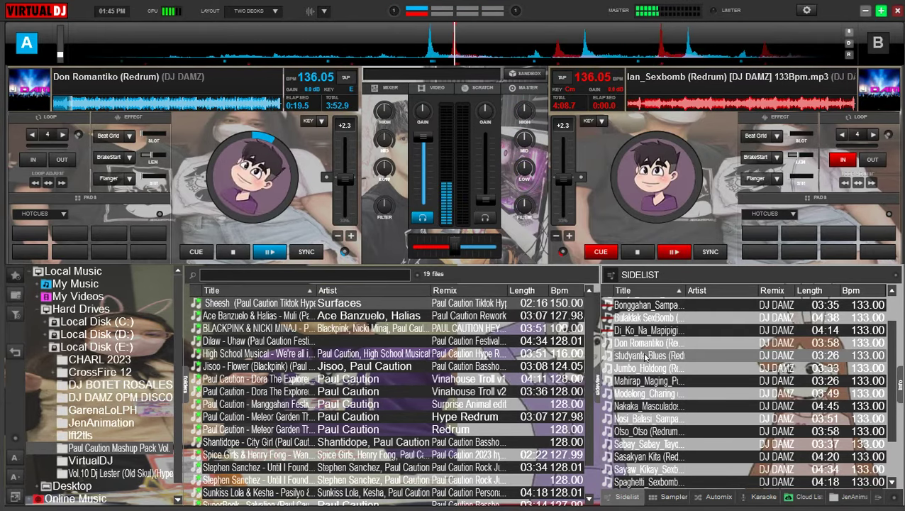
{"action": "left_click_drag", "start_coordinate": [687, 222], "coordinate": [683, 213]}
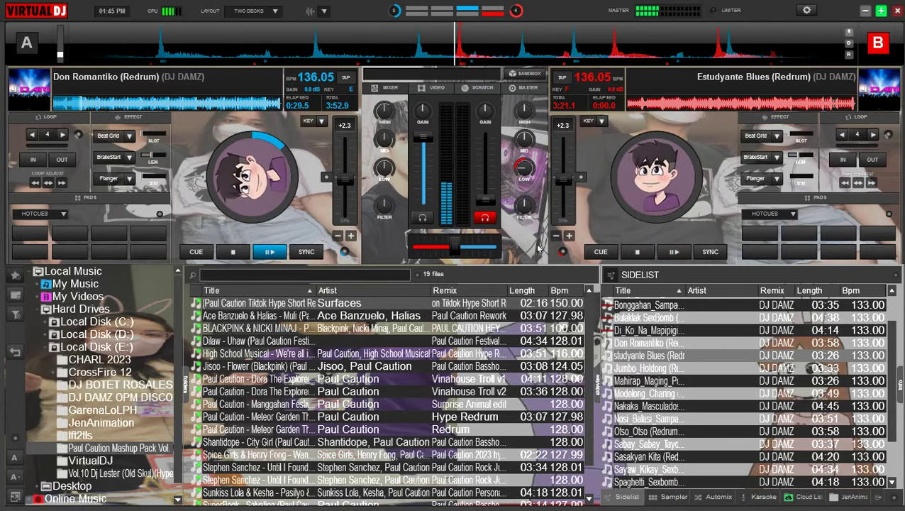
{"action": "key", "text": "l"}
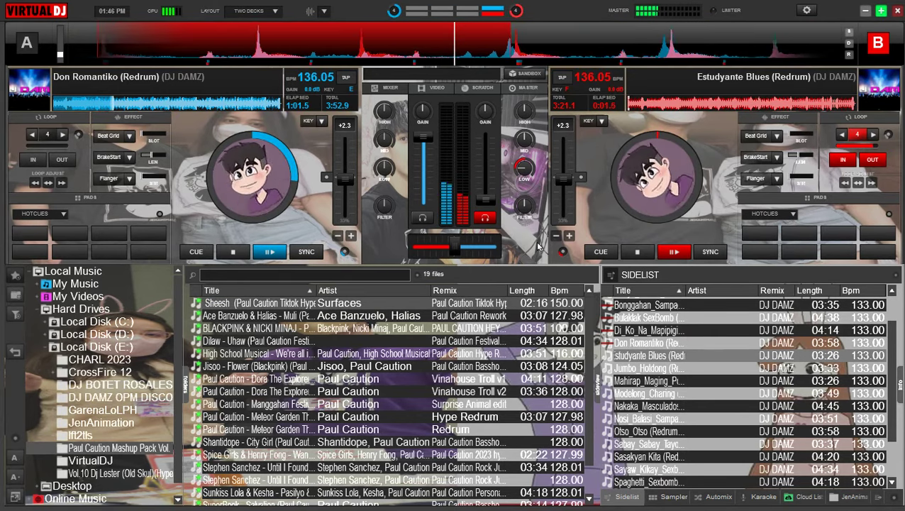
{"action": "left_click", "coordinate": [122, 118]}
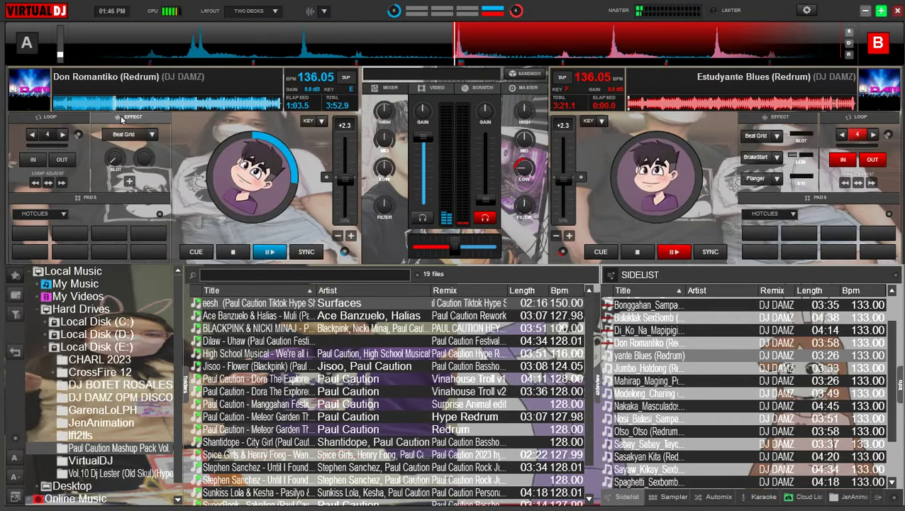
{"action": "left_click", "coordinate": [121, 118]}
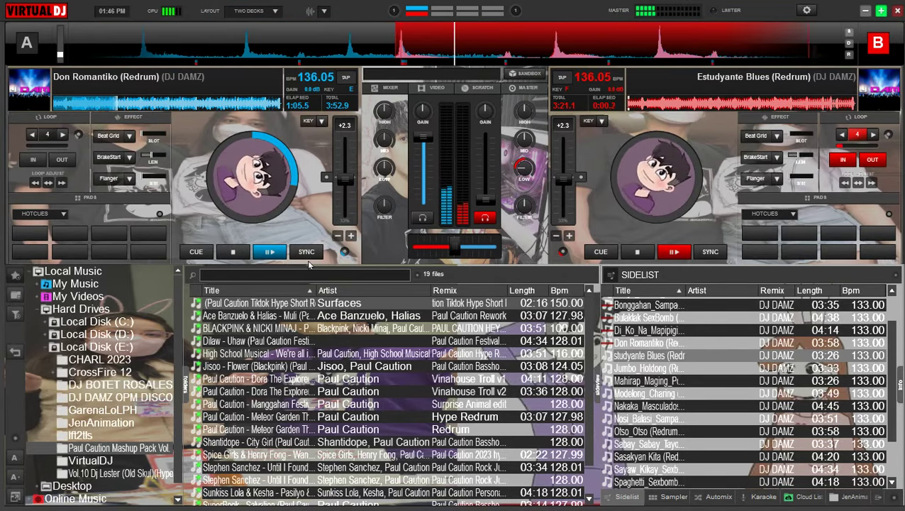
{"action": "left_click", "coordinate": [649, 257]}
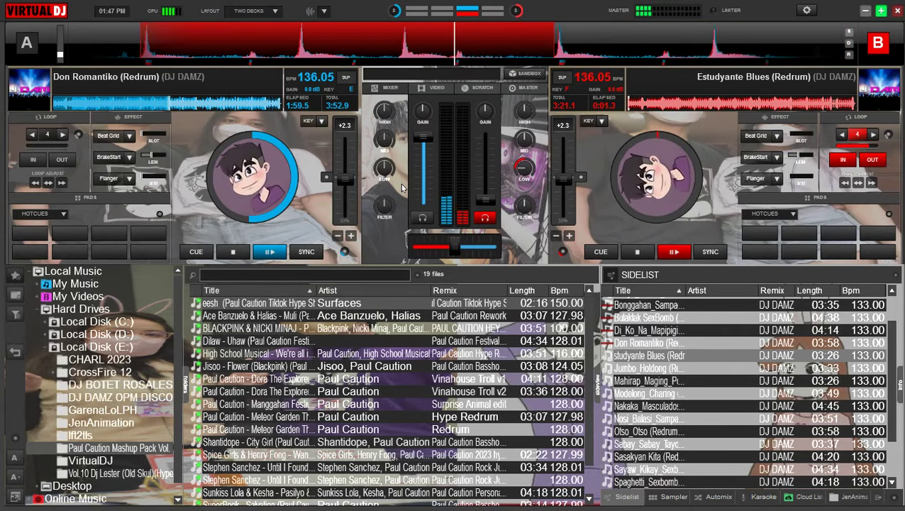
- Bring in Estudyante Blues by releasing its loop, raising deck B's volume to full and swapping the bass from deck A to deck B
{"action": "left_click_drag", "start_coordinate": [487, 193], "coordinate": [462, 214]}
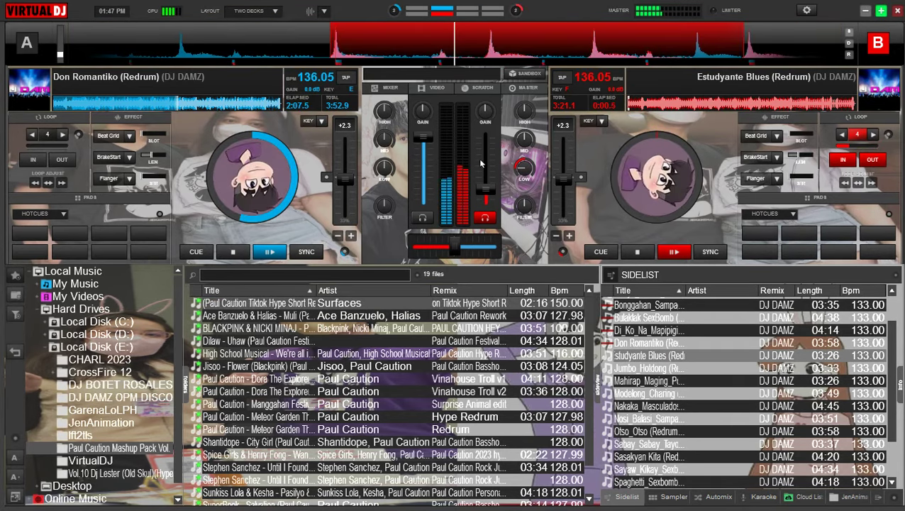
{"action": "mouse_move", "coordinate": [486, 168]}
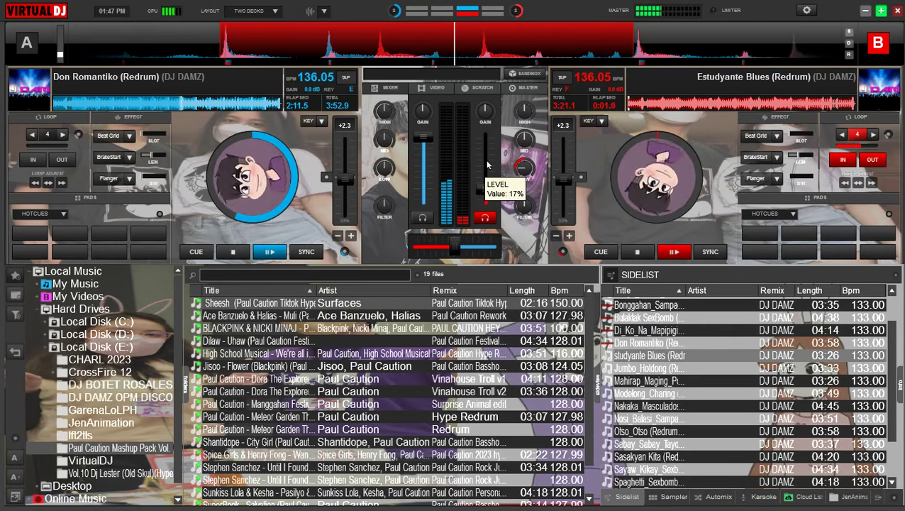
{"action": "left_click_drag", "start_coordinate": [488, 164], "coordinate": [486, 151]}
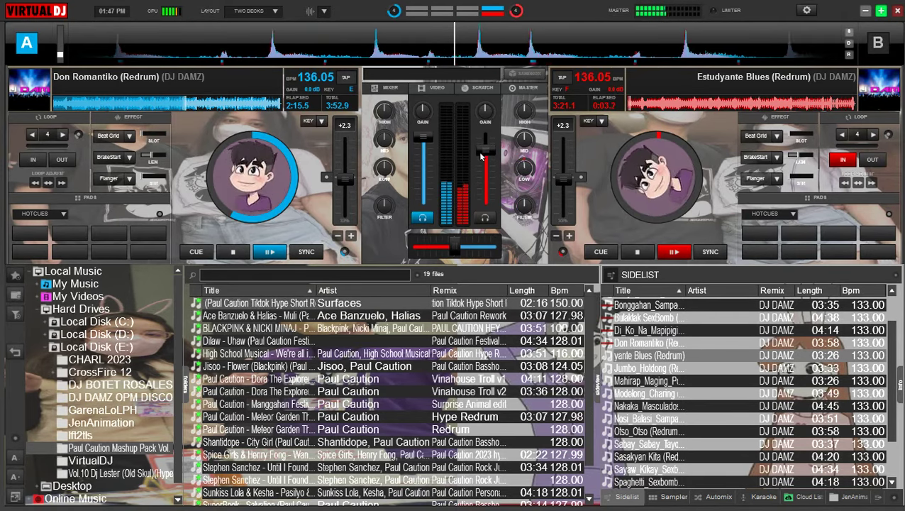
{"action": "left_click_drag", "start_coordinate": [387, 171], "coordinate": [388, 183]}
{"action": "left_click_drag", "start_coordinate": [486, 150], "coordinate": [486, 136]}
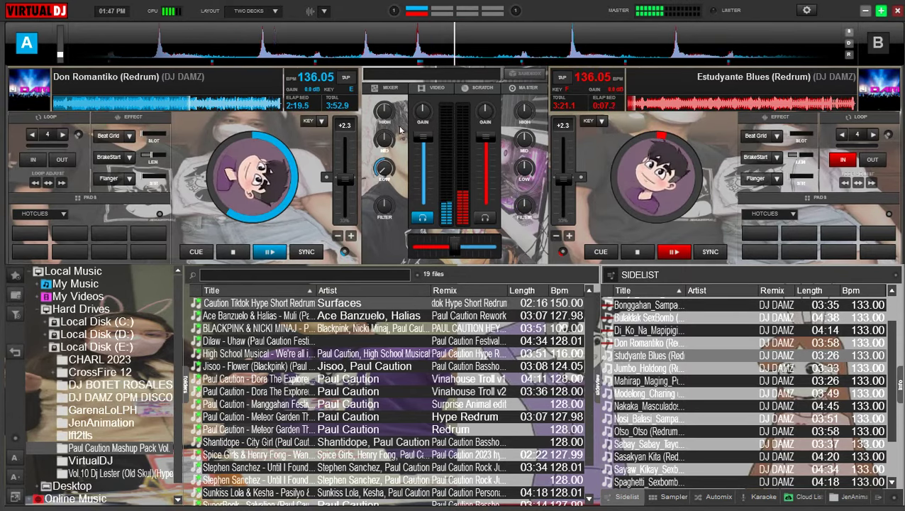
- Fade out Don Romantiko on deck A with the EQ, filter and volume, stop the track and reset deck A's EQ and filter
{"action": "left_click_drag", "start_coordinate": [383, 117], "coordinate": [383, 148]}
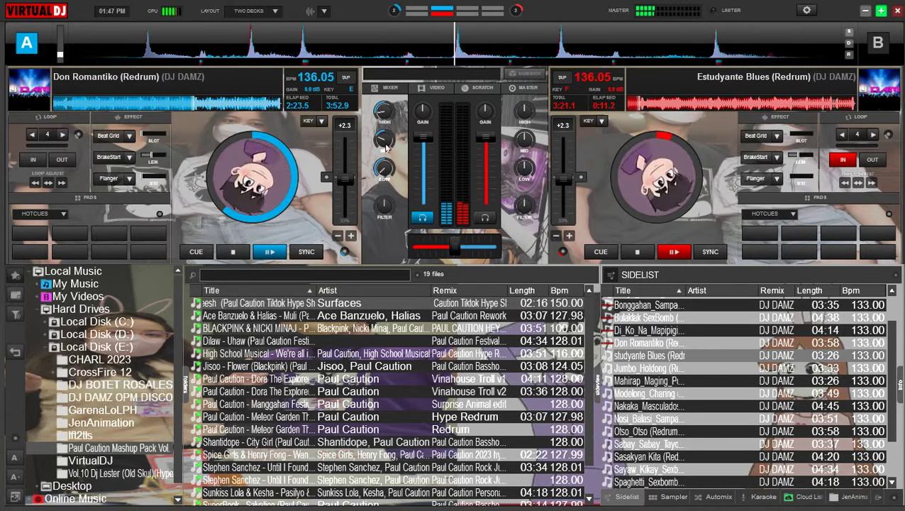
{"action": "left_click_drag", "start_coordinate": [383, 114], "coordinate": [383, 130]}
{"action": "left_click_drag", "start_coordinate": [385, 206], "coordinate": [425, 202]}
{"action": "left_click", "coordinate": [233, 252]}
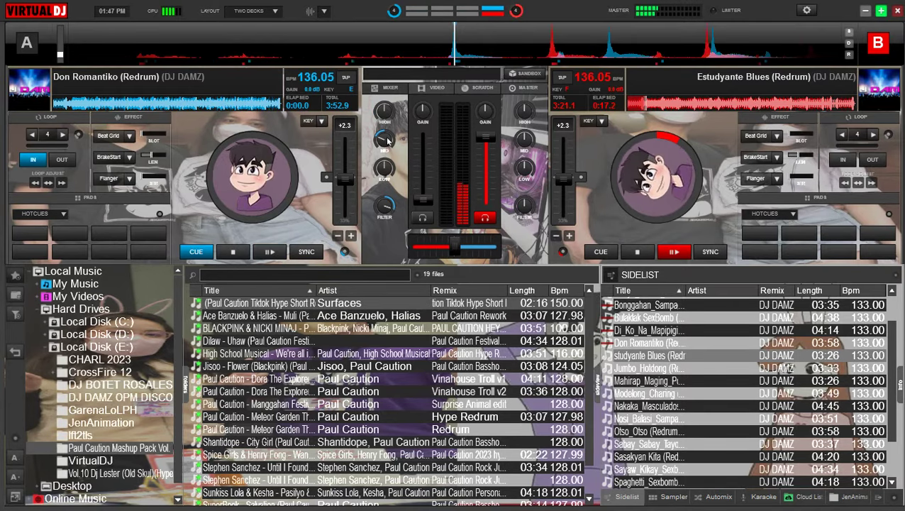
{"action": "right_click", "coordinate": [388, 204]}
- Load Jumbo_Hotdong (Redrum) on deck A and play it at 136.05 BPM in a 4-beat loop with its low EQ reduced
{"action": "left_click_drag", "start_coordinate": [642, 369], "coordinate": [308, 229]}
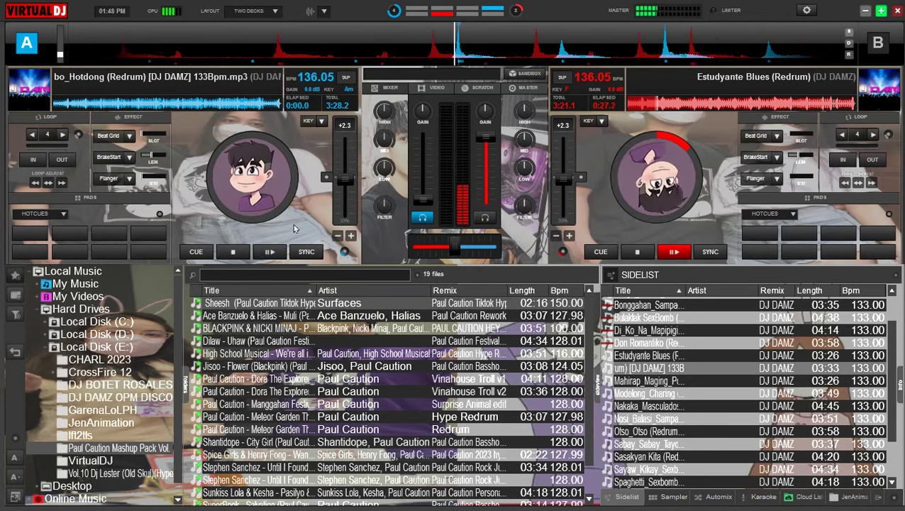
{"action": "key", "text": "l"}
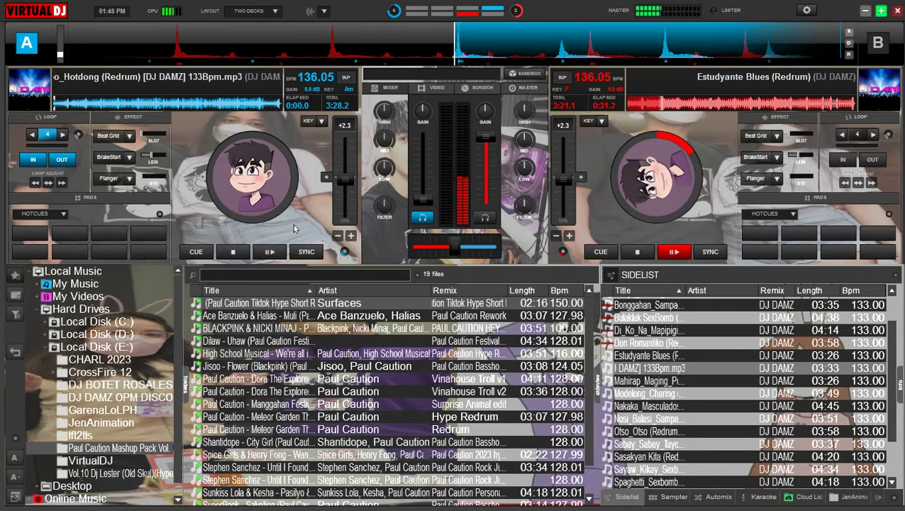
{"action": "key", "text": "space"}
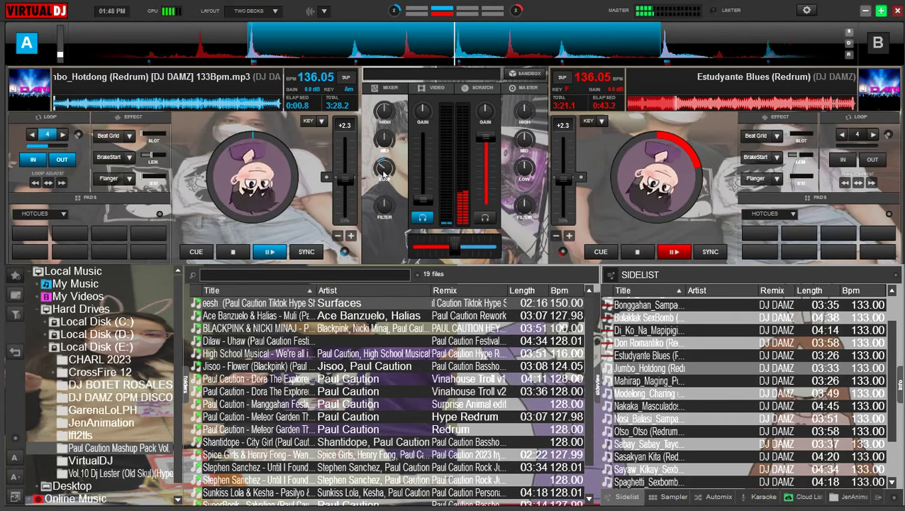
{"action": "left_click_drag", "start_coordinate": [383, 172], "coordinate": [386, 213]}
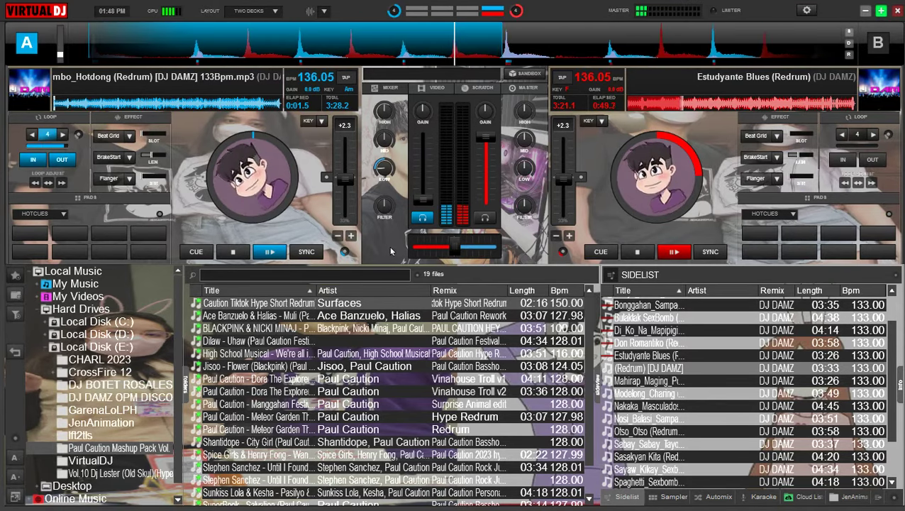
- Try the Horizontal scratch wave display and return to the Default wave
{"action": "left_click", "coordinate": [323, 13]}
{"action": "left_click", "coordinate": [361, 52]}
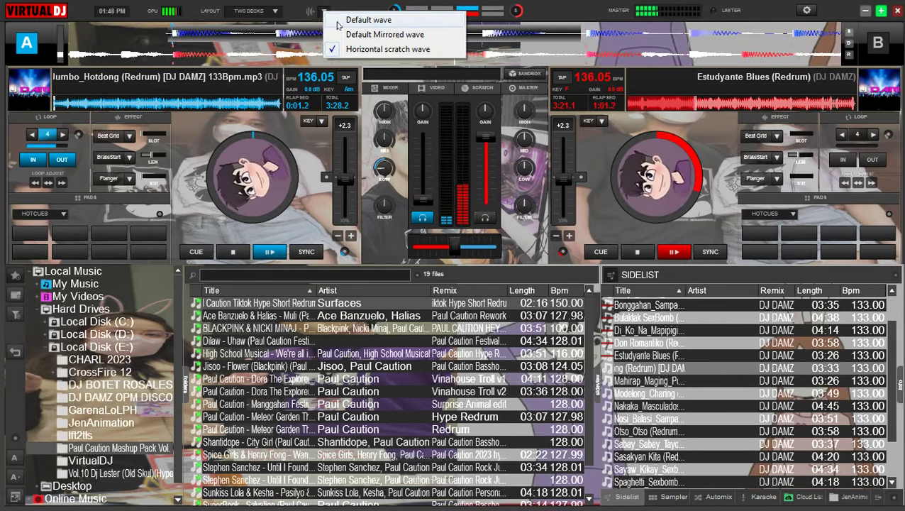
{"action": "left_click", "coordinate": [337, 26]}
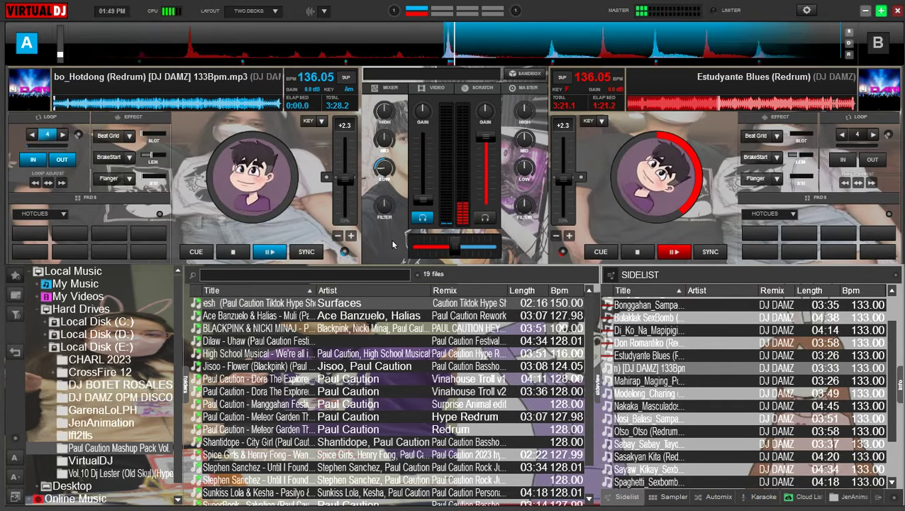
{"action": "left_click", "coordinate": [472, 88]}
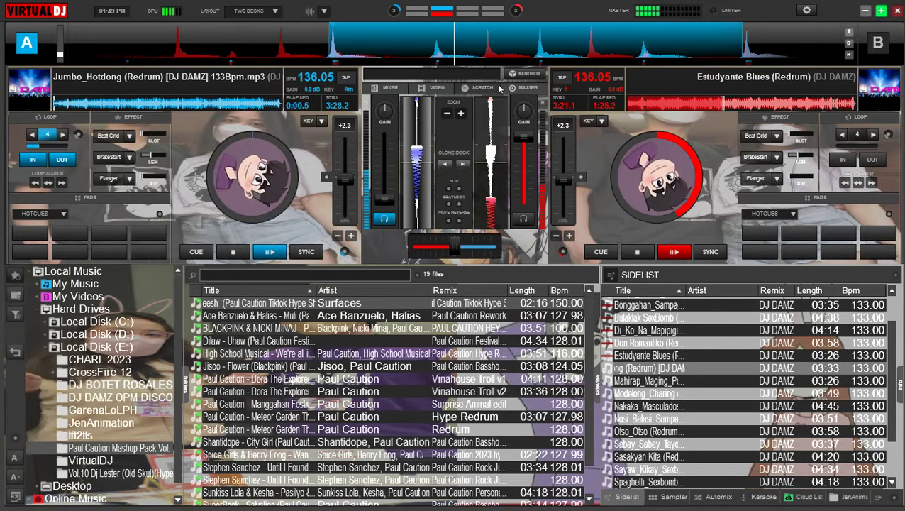
{"action": "left_click", "coordinate": [523, 88]}
{"action": "left_click", "coordinate": [485, 90]}
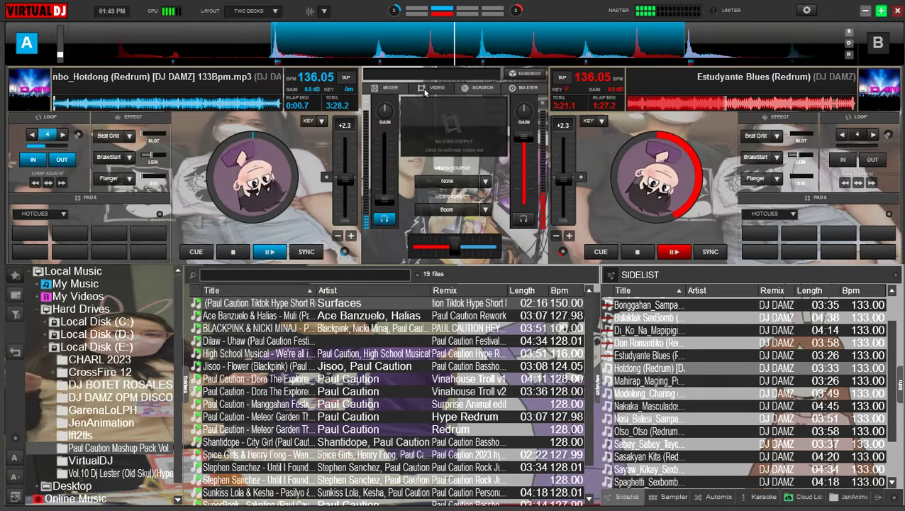
{"action": "left_click", "coordinate": [390, 88]}
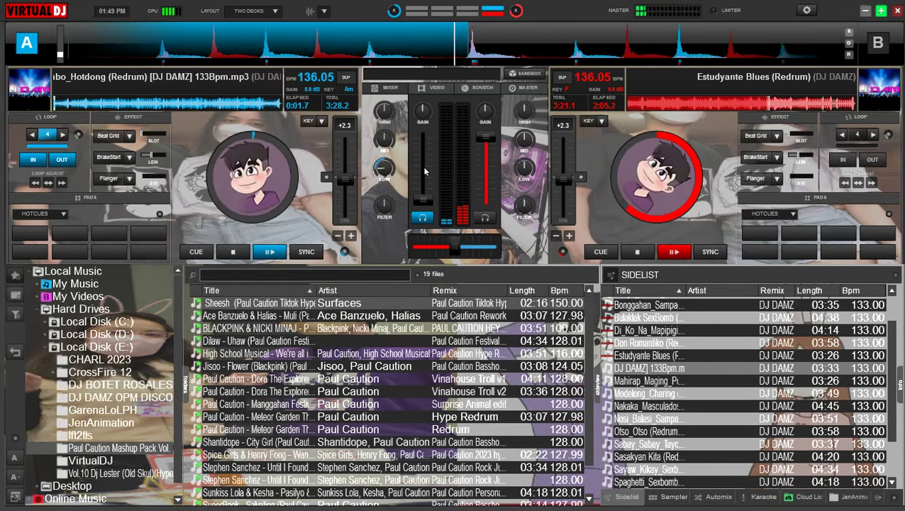
- Bring in Jumbo_Hotdong by releasing its loop, raising deck A's volume to full and swapping the bass from deck B to deck A
{"action": "mouse_move", "coordinate": [426, 171]}
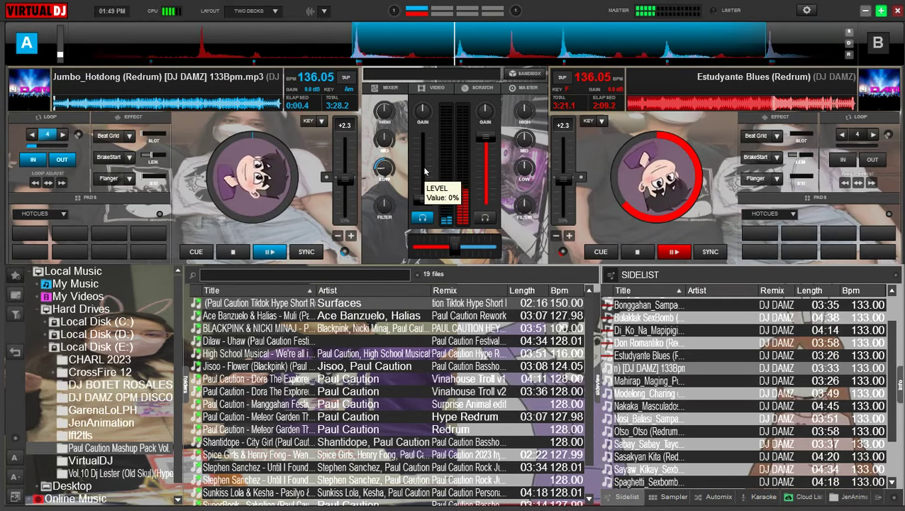
{"action": "left_click_drag", "start_coordinate": [424, 171], "coordinate": [425, 156]}
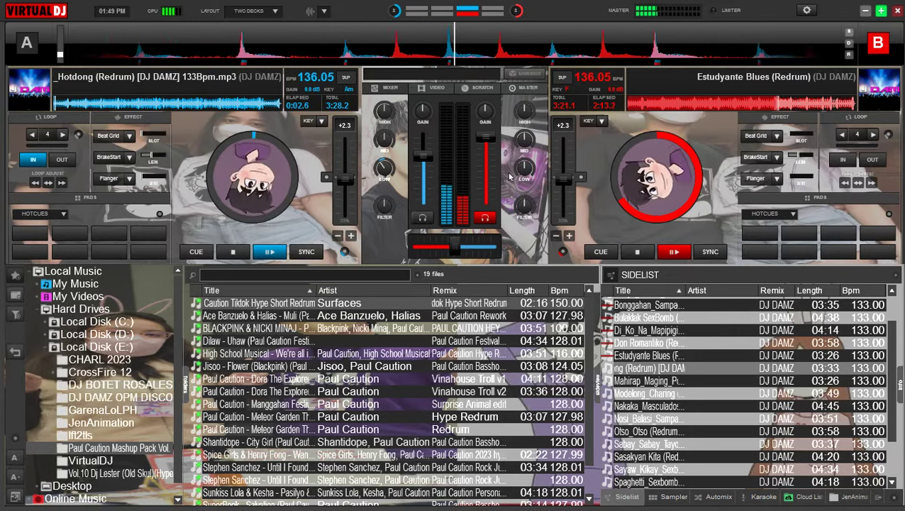
{"action": "left_click_drag", "start_coordinate": [529, 173], "coordinate": [529, 178]}
{"action": "left_click_drag", "start_coordinate": [426, 155], "coordinate": [428, 131]}
{"action": "left_click_drag", "start_coordinate": [389, 170], "coordinate": [388, 158]}
{"action": "left_click_drag", "start_coordinate": [525, 168], "coordinate": [525, 184]}
- Fade out Estudyante Blues on deck B with the EQ, filter and volume, stop the track and reset deck B's EQ and filter
{"action": "left_click_drag", "start_coordinate": [524, 108], "coordinate": [522, 162]}
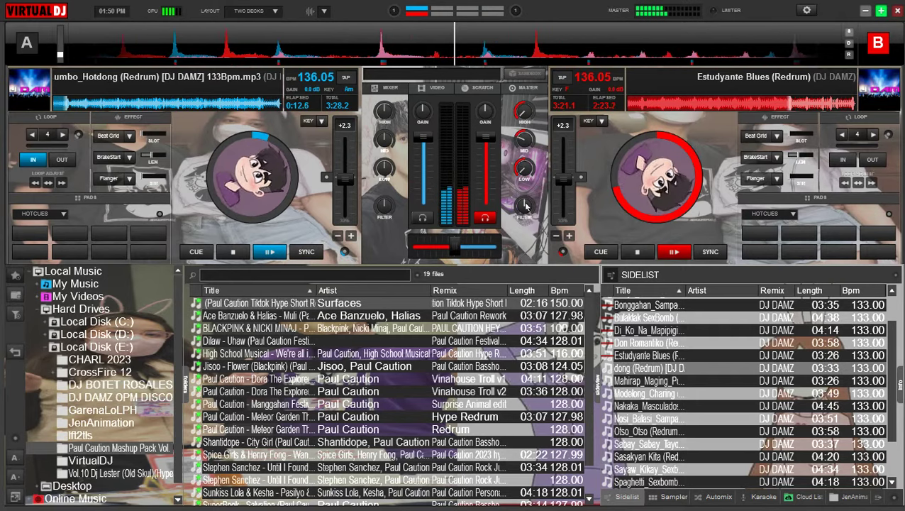
{"action": "left_click_drag", "start_coordinate": [522, 217], "coordinate": [510, 220]}
{"action": "left_click_drag", "start_coordinate": [486, 142], "coordinate": [487, 202]}
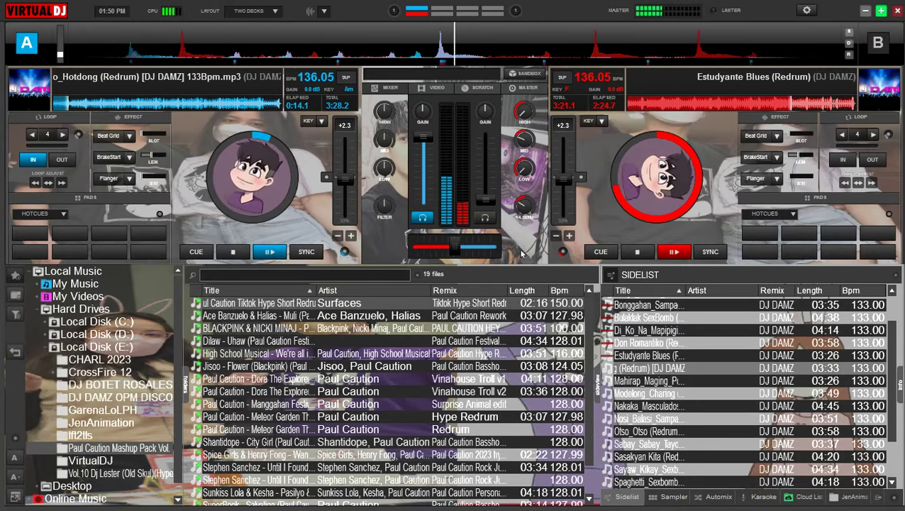
{"action": "left_click", "coordinate": [635, 254]}
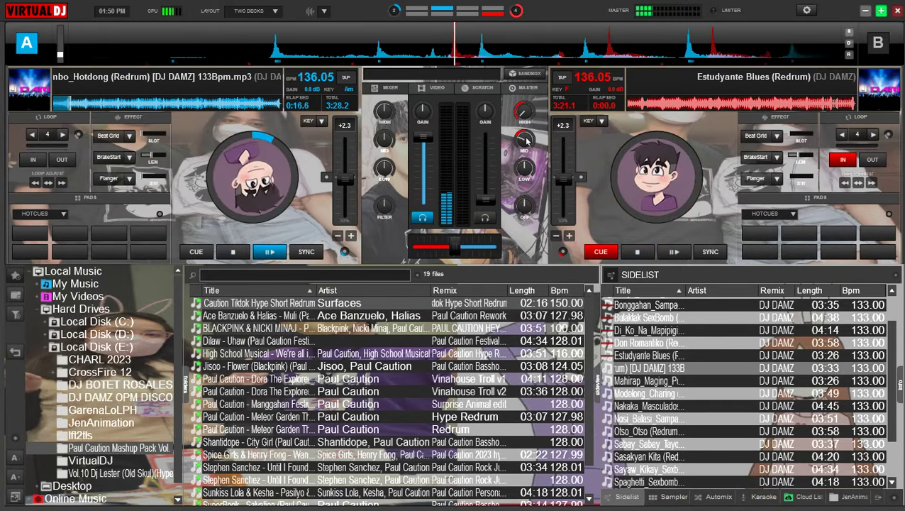
- Load Mahirap_Maging_Pogi_Andrew_E (Redrum) on deck B, sync it, and play it in a 4-beat loop with its low EQ reduced
{"action": "left_click_drag", "start_coordinate": [649, 381], "coordinate": [660, 211]}
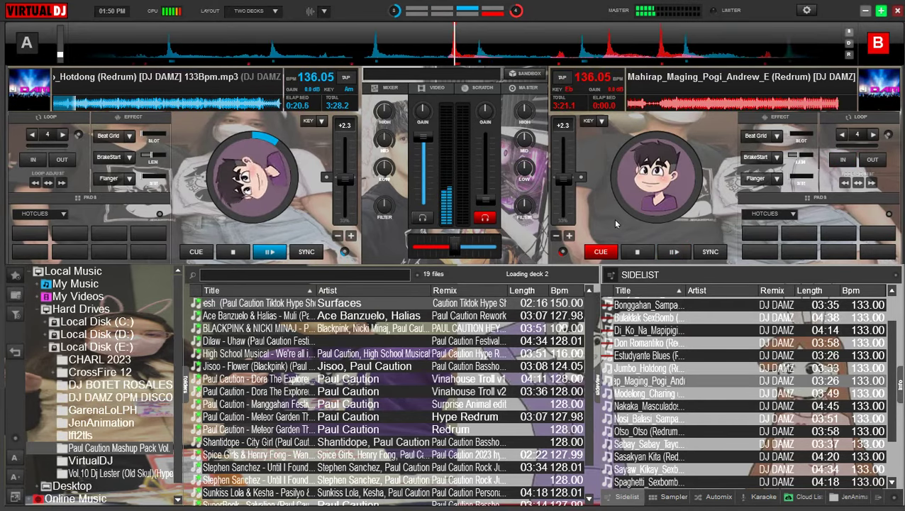
{"action": "key", "text": "space"}
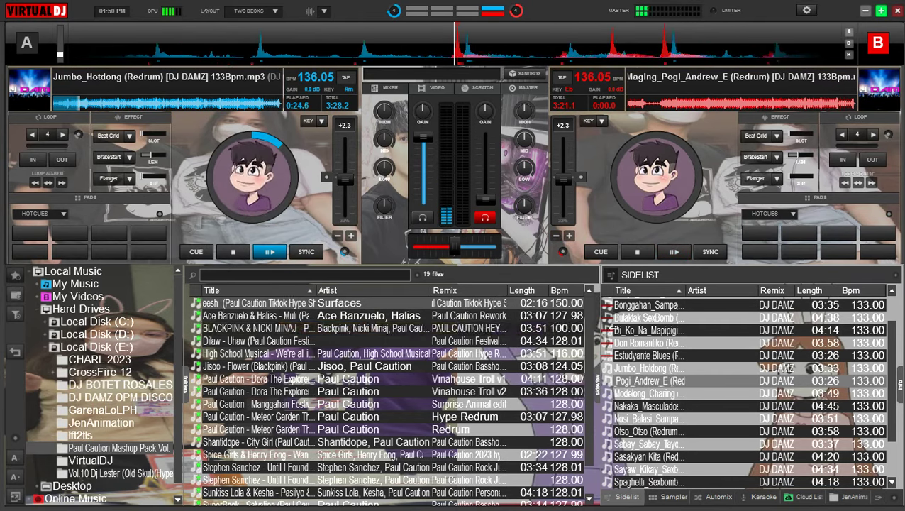
{"action": "left_click", "coordinate": [711, 252]}
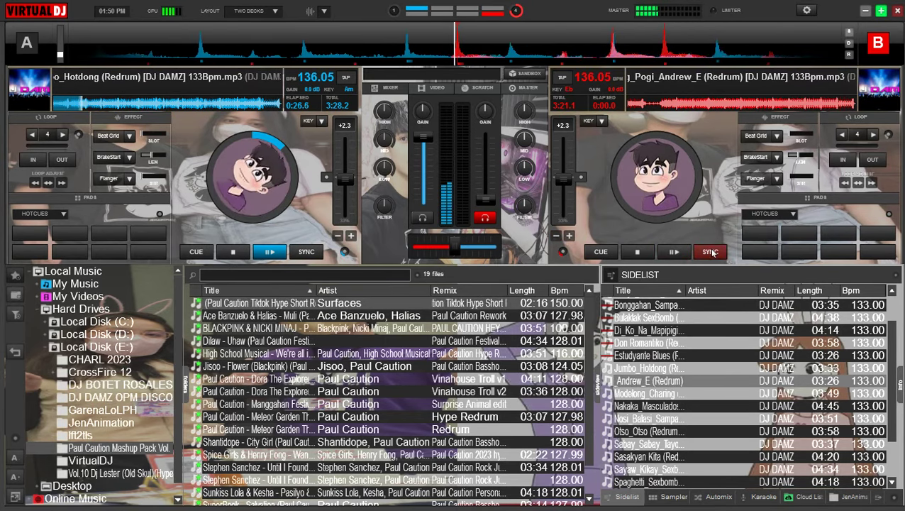
{"action": "key", "text": "l"}
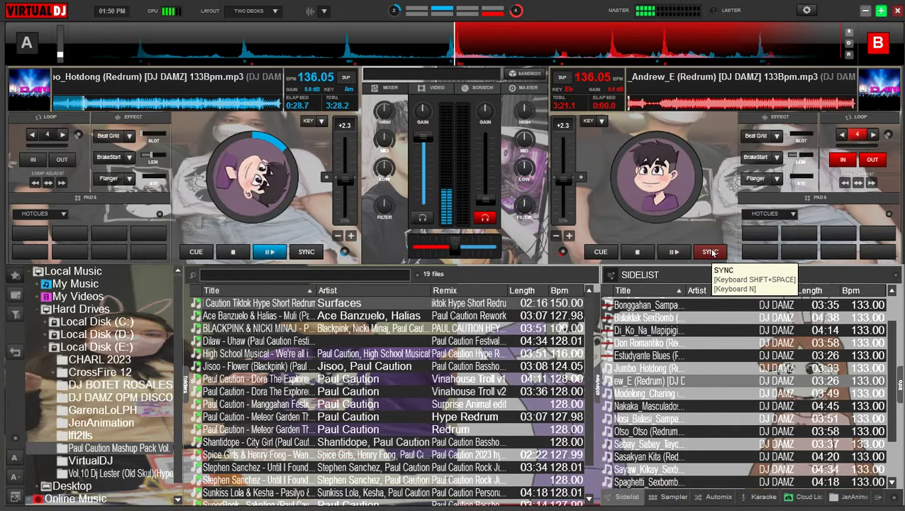
{"action": "key", "text": "space"}
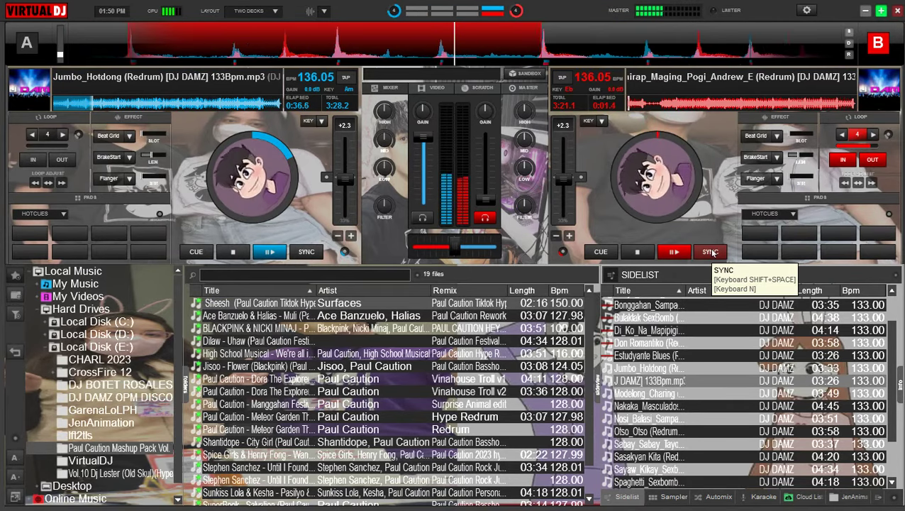
{"action": "left_click_drag", "start_coordinate": [541, 173], "coordinate": [543, 195]}
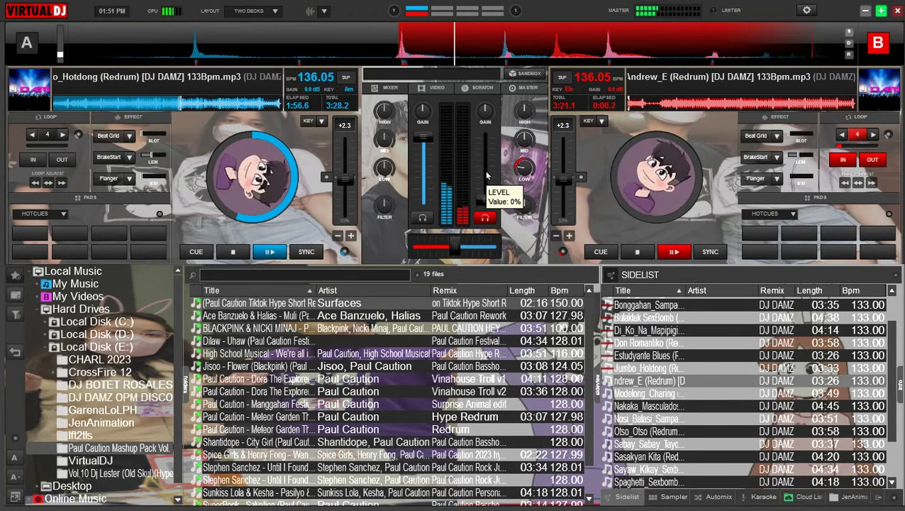
- Bring in Mahirap_Maging_Pogi_Andrew_E by releasing its loop, raising deck B's volume to full and swapping the bass from deck A to deck B
{"action": "left_click_drag", "start_coordinate": [485, 201], "coordinate": [485, 157]}
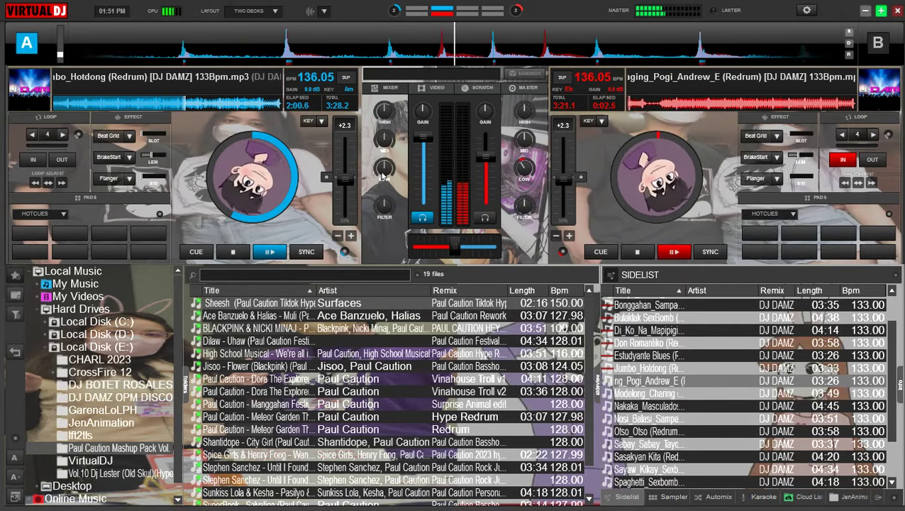
{"action": "left_click_drag", "start_coordinate": [381, 172], "coordinate": [382, 180]}
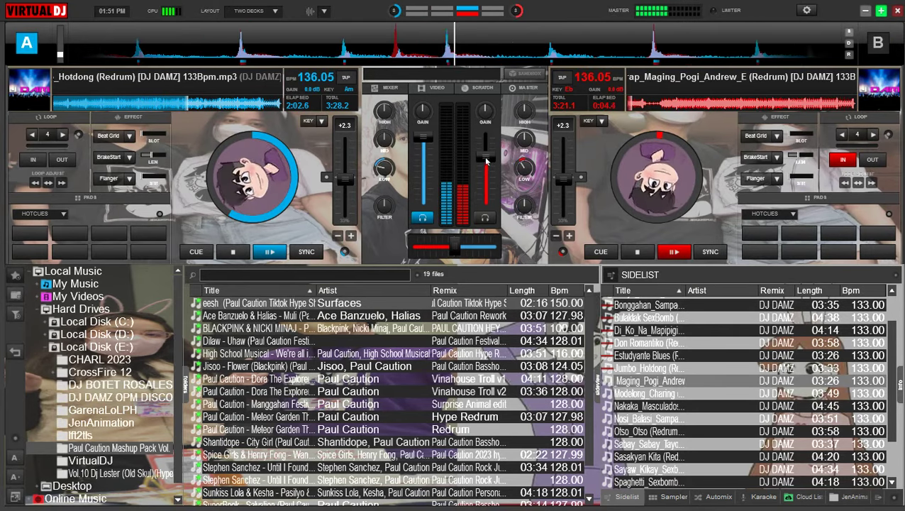
{"action": "left_click_drag", "start_coordinate": [486, 156], "coordinate": [486, 136]}
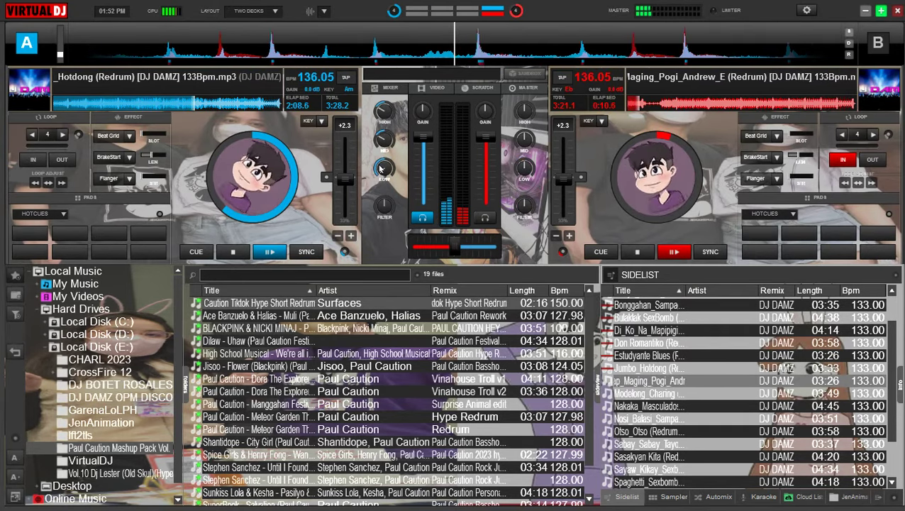
- Fade out Jumbo_Hotdong on deck A with the filter and volume, stop the track and reset deck A's EQ and filter
{"action": "left_click_drag", "start_coordinate": [385, 204], "coordinate": [377, 230]}
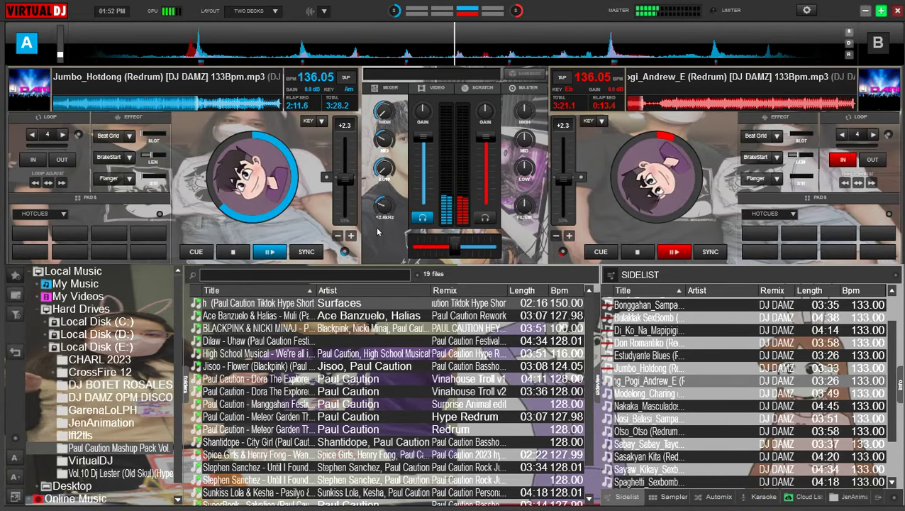
{"action": "left_click", "coordinate": [235, 252]}
{"action": "left_click_drag", "start_coordinate": [419, 139], "coordinate": [378, 199]}
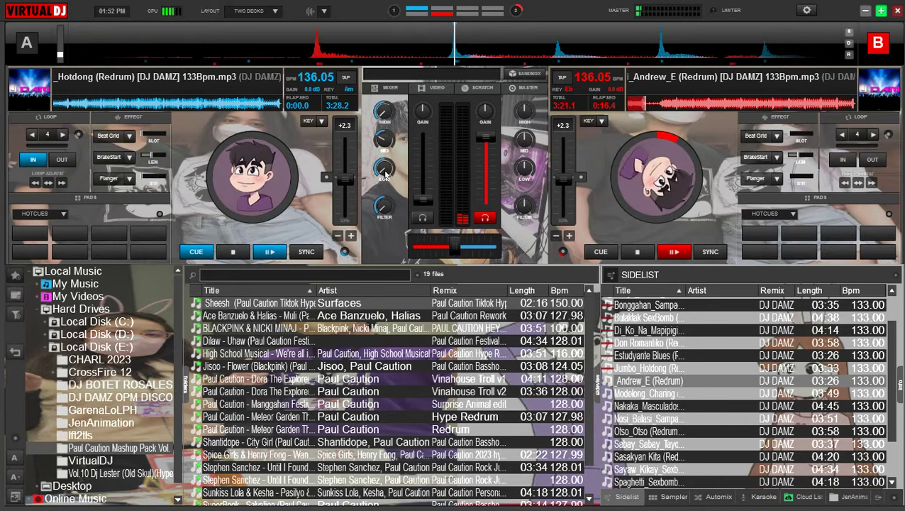
{"action": "right_click", "coordinate": [384, 207]}
- Load Modelong_Charing (Redrum) on deck A and play it at 136.05 BPM in a 4-beat loop with its low EQ reduced
{"action": "left_click_drag", "start_coordinate": [661, 393], "coordinate": [291, 239]}
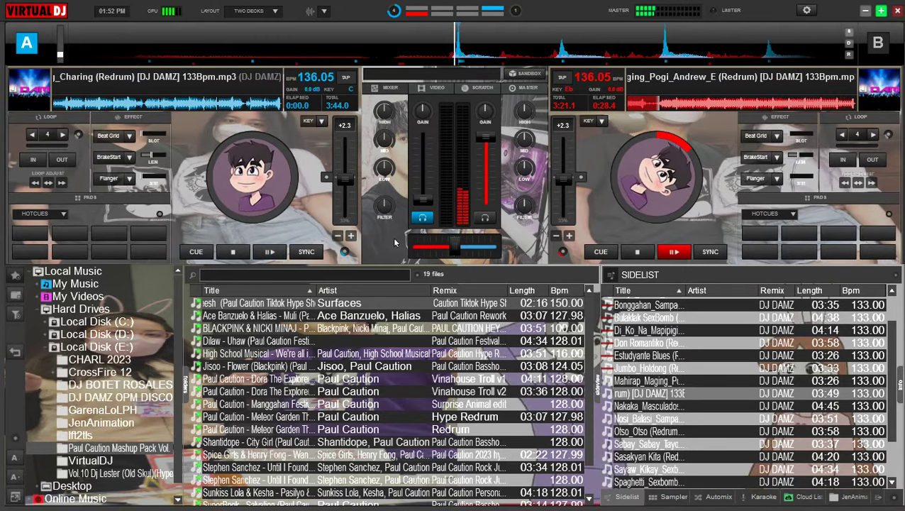
{"action": "key", "text": "l"}
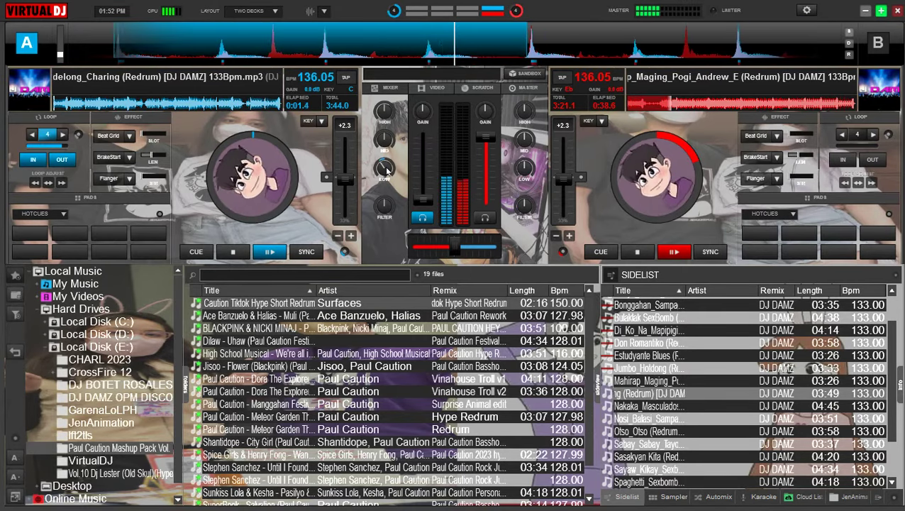
{"action": "left_click_drag", "start_coordinate": [378, 174], "coordinate": [383, 241]}
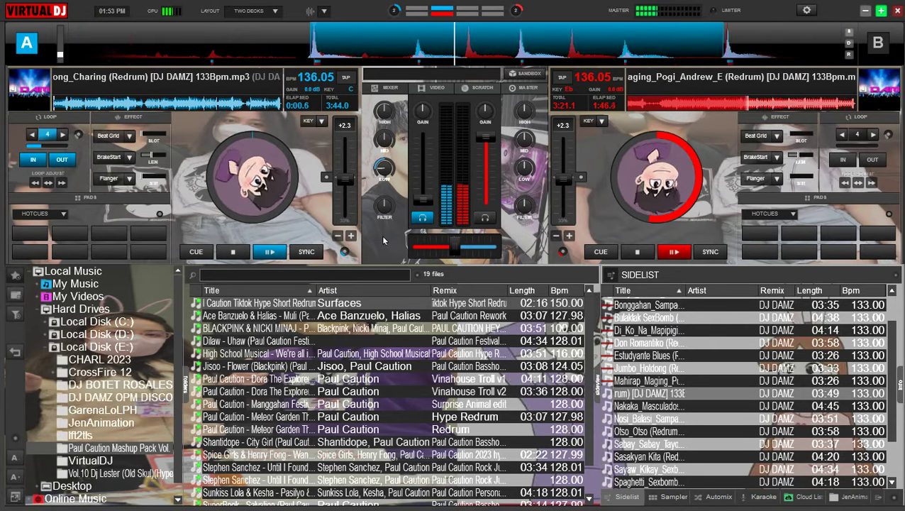
- Switch the Beat Grid effect on for deck B during the track, and switch it off again
{"action": "key", "text": "Tab"}
{"action": "key", "text": "e"}
{"action": "key", "text": "Tab"}
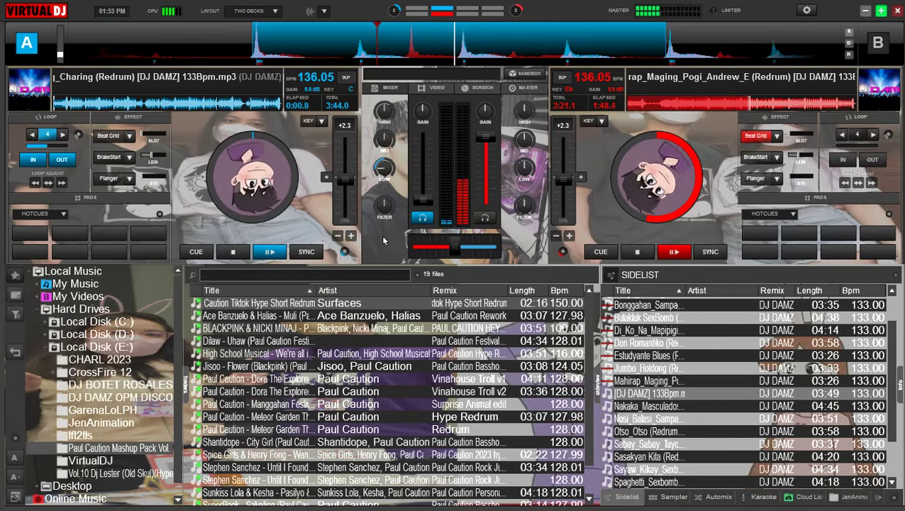
{"action": "key", "text": "e"}
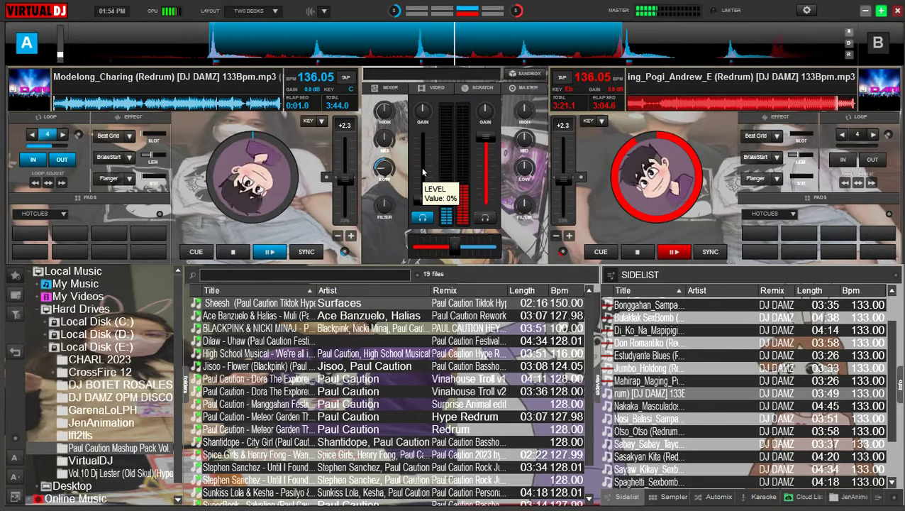
- Bring in Modelong_Charing by releasing its loop, raising deck A's volume to full and restoring its bass while cutting deck B's low and high EQ
{"action": "left_click_drag", "start_coordinate": [423, 171], "coordinate": [423, 149]}
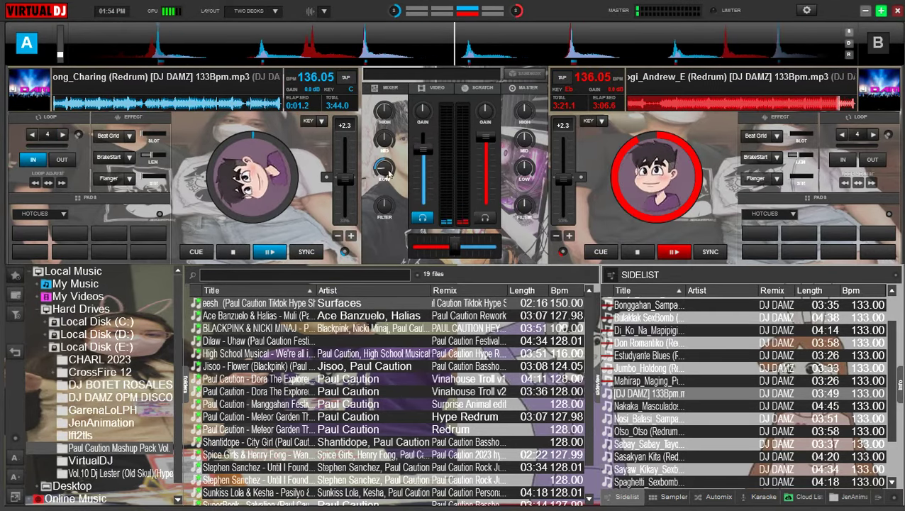
{"action": "left_click_drag", "start_coordinate": [384, 173], "coordinate": [384, 169]}
{"action": "left_click_drag", "start_coordinate": [524, 169], "coordinate": [523, 176]}
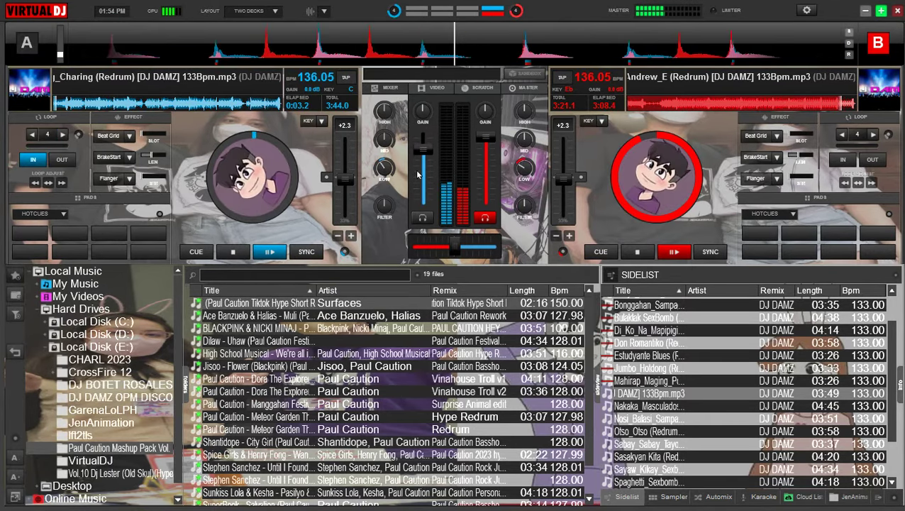
{"action": "left_click_drag", "start_coordinate": [423, 149], "coordinate": [425, 141]}
{"action": "left_click_drag", "start_coordinate": [527, 167], "coordinate": [528, 176]}
{"action": "left_click_drag", "start_coordinate": [524, 114], "coordinate": [524, 136]}
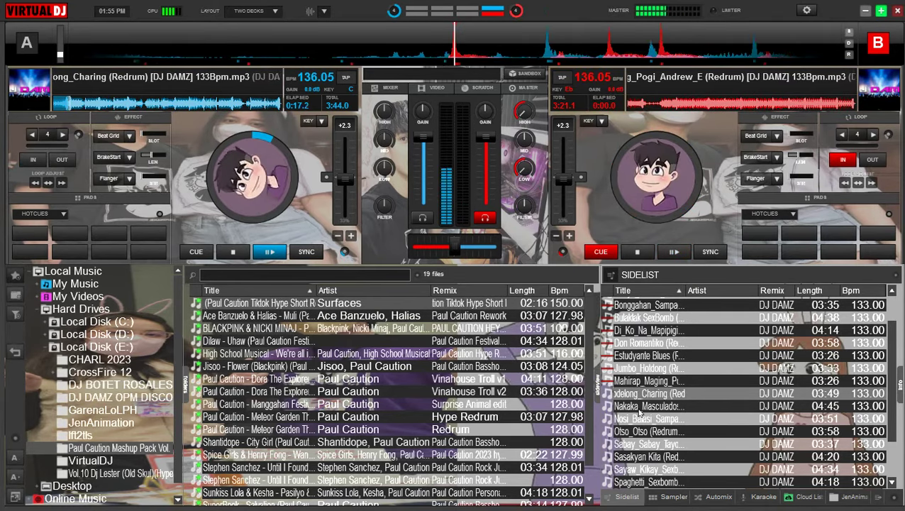
- Load Nakaka_Masculados (Redrum) on deck B, reset the deck's low and high EQ and lower its volume to zero
{"action": "right_click", "coordinate": [525, 168]}
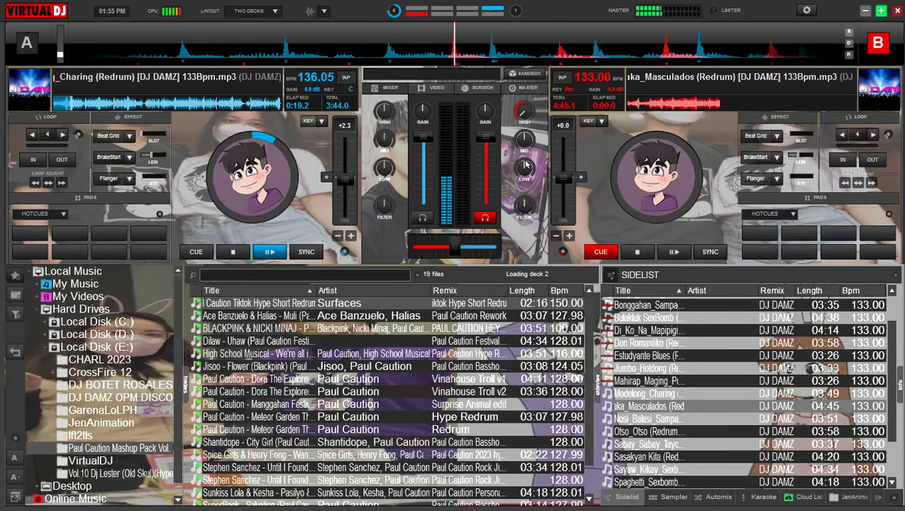
{"action": "right_click", "coordinate": [527, 114]}
{"action": "left_click_drag", "start_coordinate": [487, 138], "coordinate": [480, 317]}
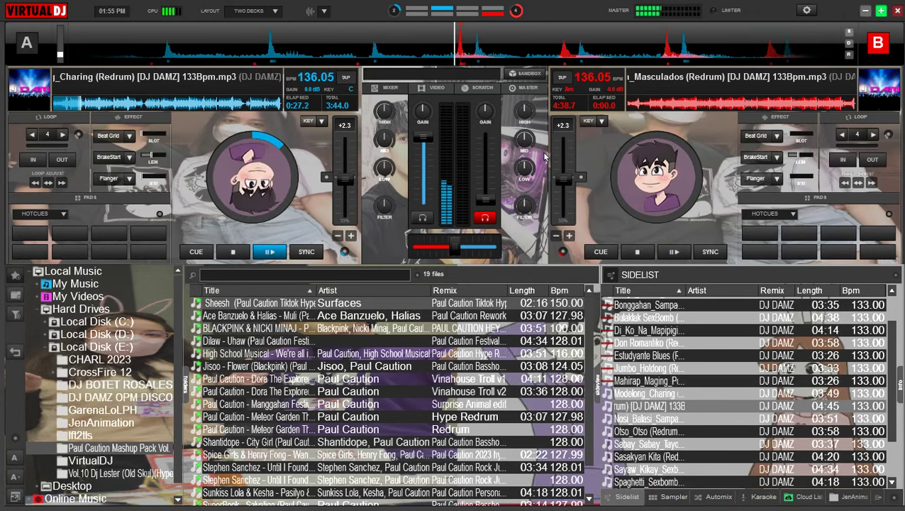
- Play Nakaka_Masculados on deck B at 136.05 BPM in a 4-beat loop with its low EQ reduced
{"action": "key", "text": "l"}
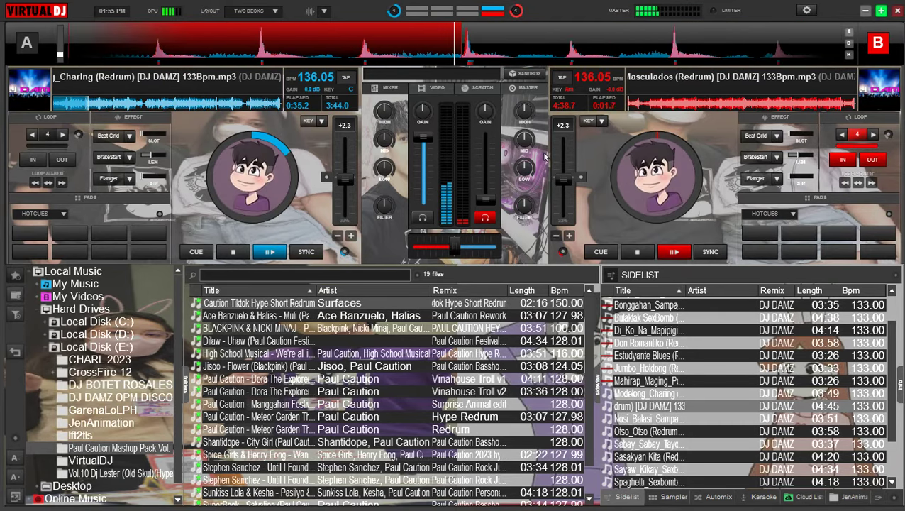
{"action": "scroll", "coordinate": [525, 171], "scroll_direction": "down", "scroll_amount": 3}
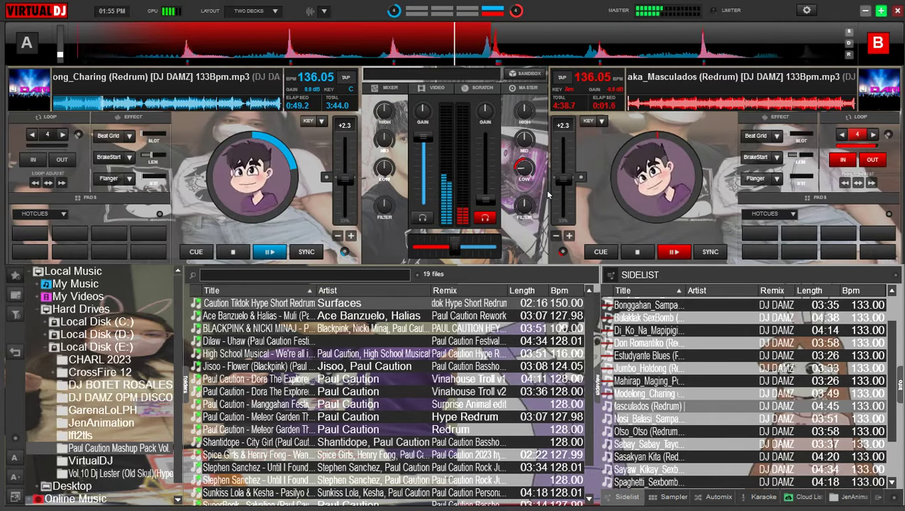
{"action": "scroll", "coordinate": [746, 459], "scroll_direction": "down", "scroll_amount": 1}
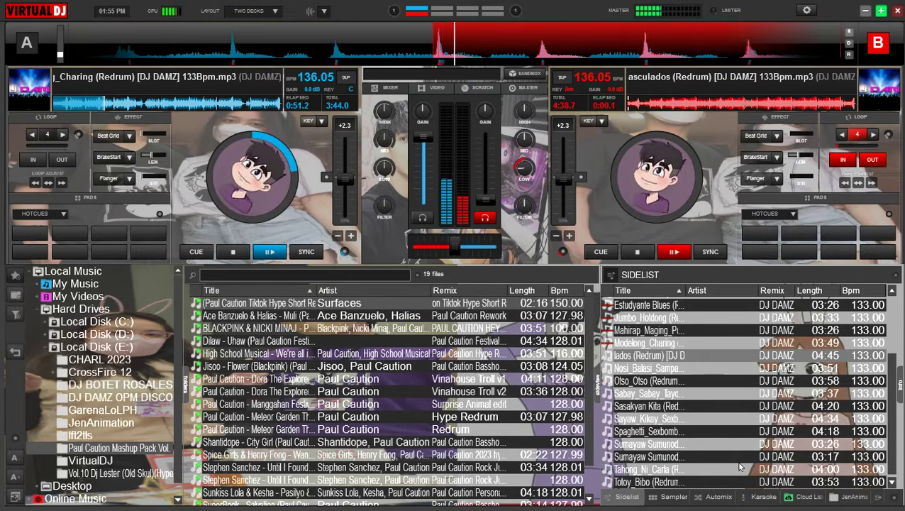
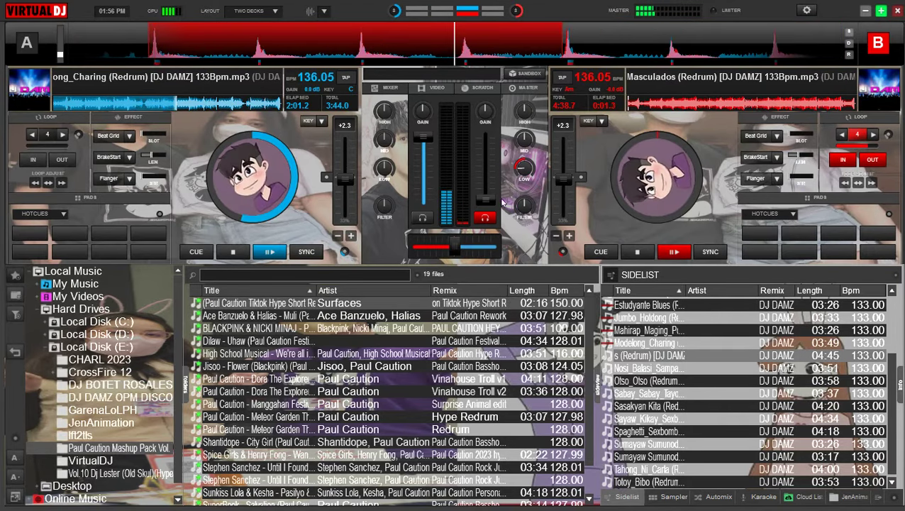
- Bring in Nakaka_Masculados by releasing its loop, raising deck B's volume to full and swapping the bass from deck A to deck B
{"action": "left_click_drag", "start_coordinate": [485, 198], "coordinate": [486, 191]}
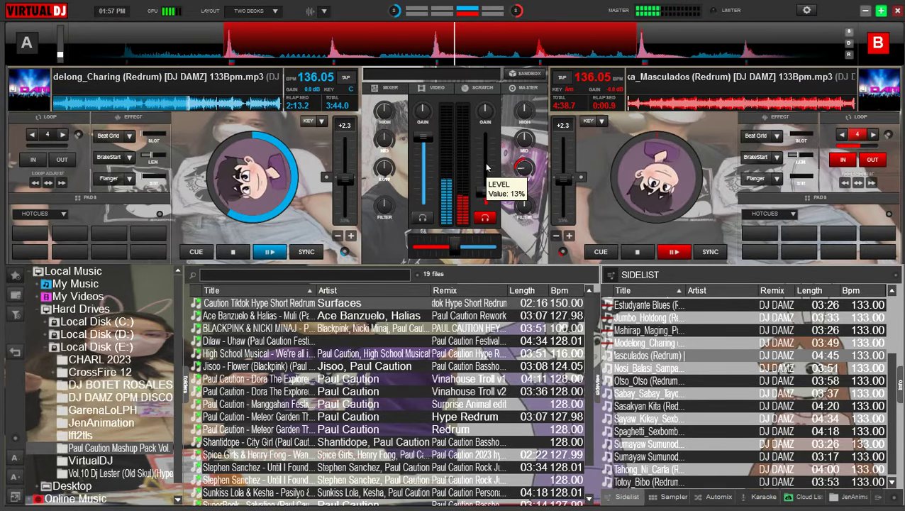
{"action": "left_click_drag", "start_coordinate": [486, 167], "coordinate": [486, 144]}
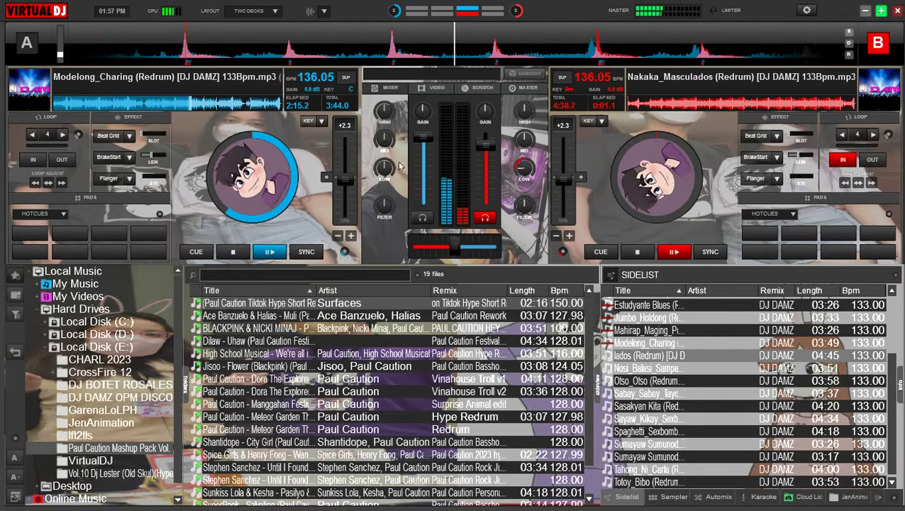
{"action": "left_click_drag", "start_coordinate": [389, 173], "coordinate": [390, 177]}
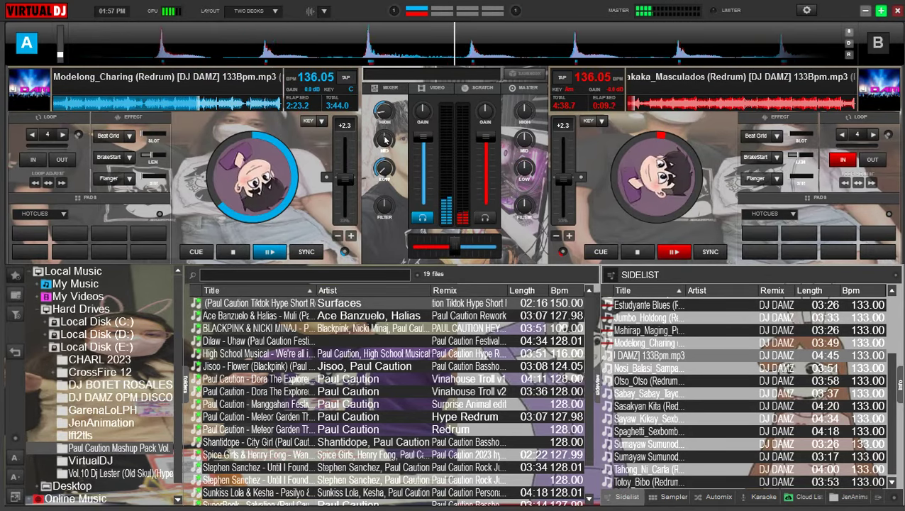
- Fade out Modelong_Charing on deck A with the EQ, filter and volume, stop the track and reset deck A's EQ and filter
{"action": "left_click_drag", "start_coordinate": [384, 124], "coordinate": [384, 135]}
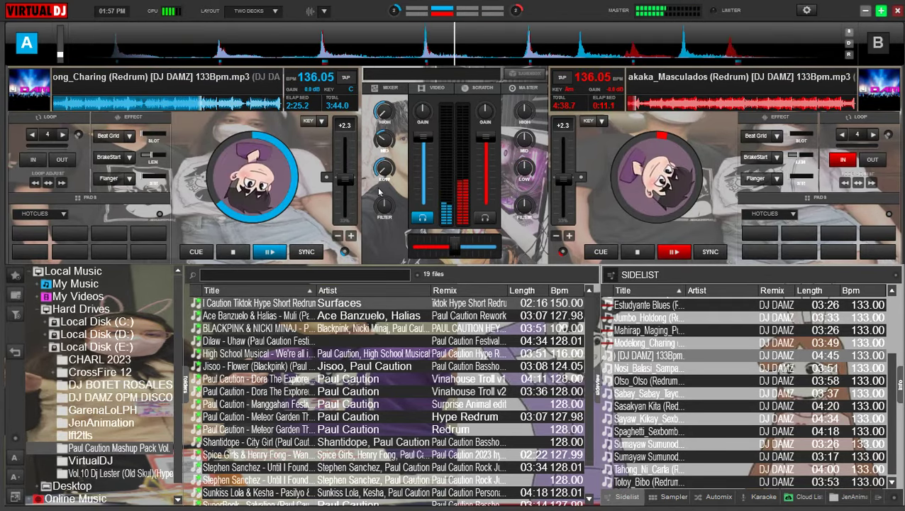
{"action": "left_click_drag", "start_coordinate": [384, 206], "coordinate": [403, 170]}
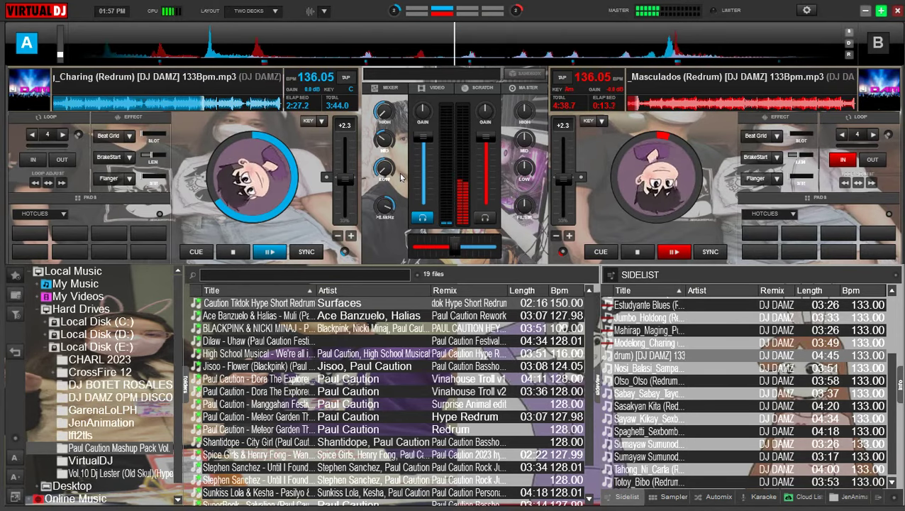
{"action": "left_click_drag", "start_coordinate": [424, 138], "coordinate": [424, 201]}
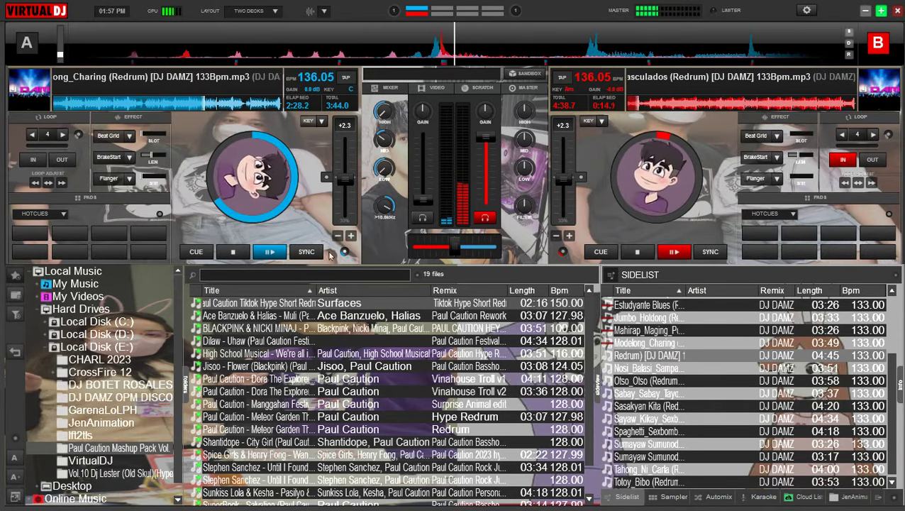
{"action": "left_click", "coordinate": [233, 253]}
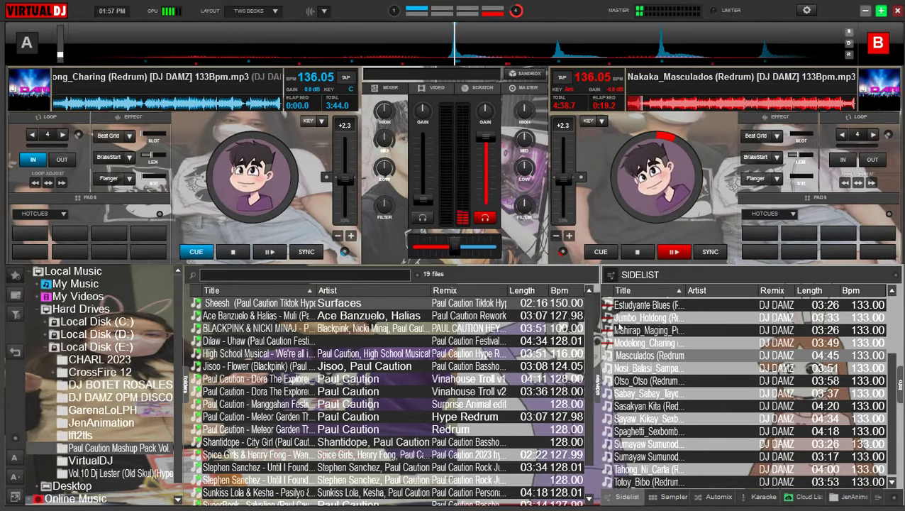
- Load Nosi_Balasi_Sampaguita (Redrum) on deck A and play it at 136.05 BPM in a 4-beat loop
{"action": "left_click_drag", "start_coordinate": [636, 368], "coordinate": [259, 196]}
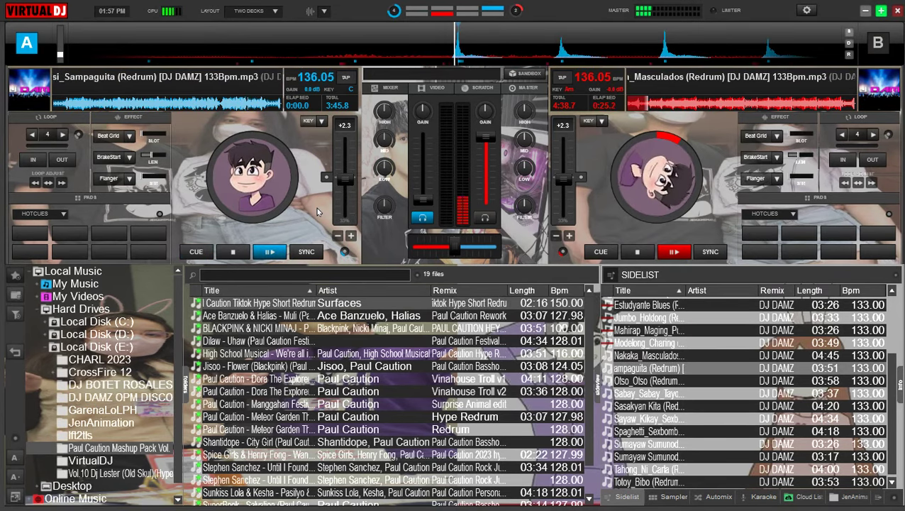
{"action": "key", "text": "l"}
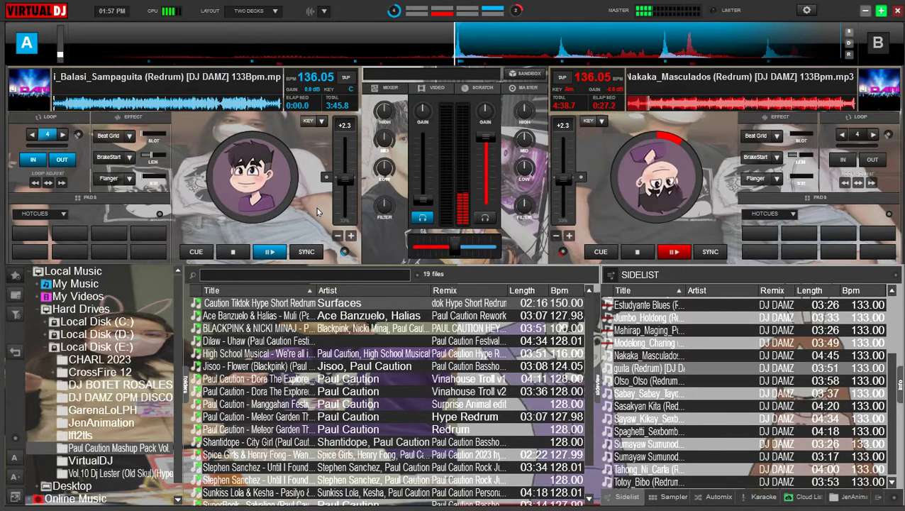
{"action": "key", "text": "space"}
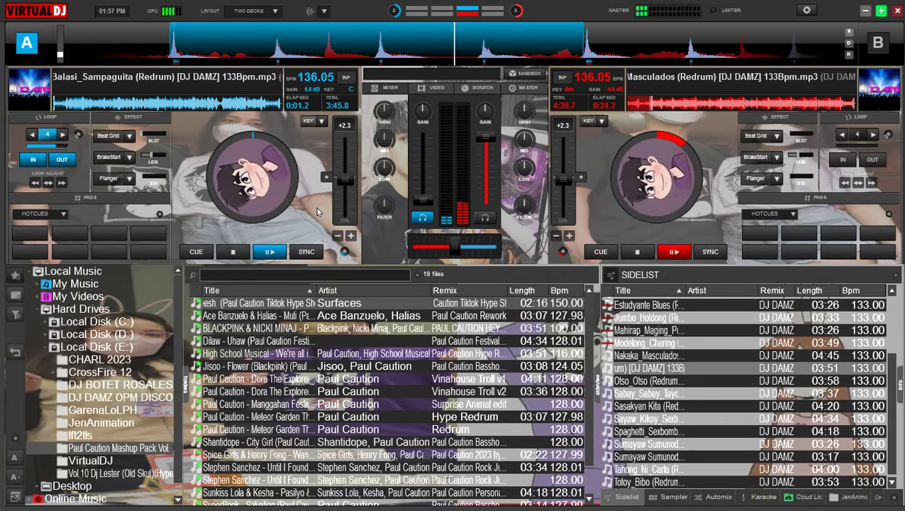
- Reduce the low EQ on deck A for Nosi_Balasi_Sampaguita
{"action": "scroll", "coordinate": [379, 172], "scroll_direction": "down", "scroll_amount": 8}
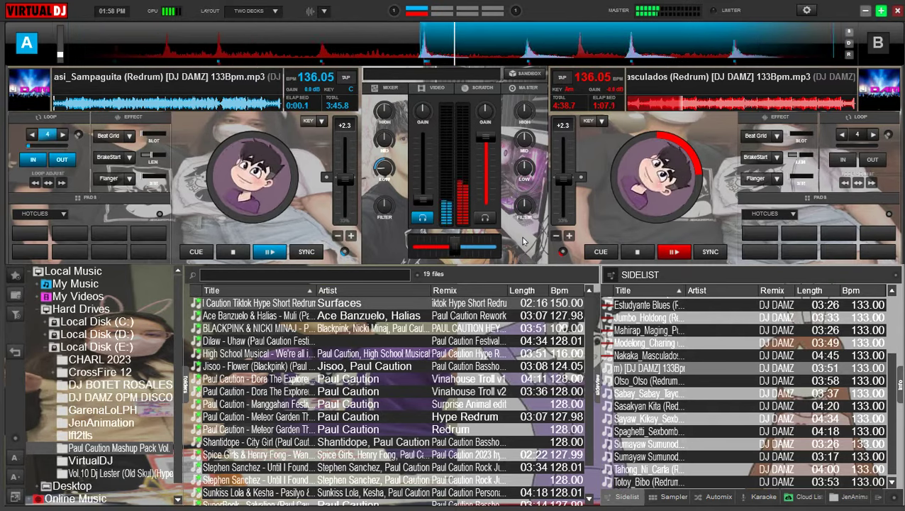
{"action": "left_click", "coordinate": [472, 87]}
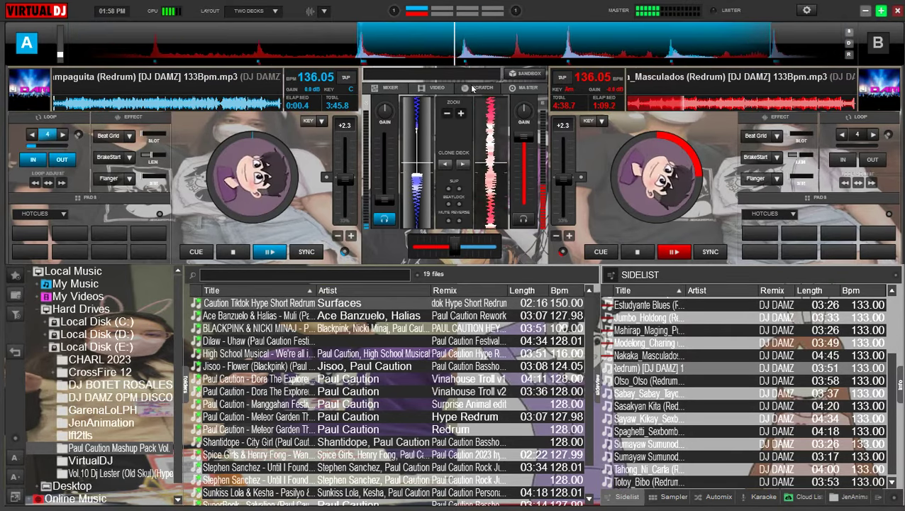
{"action": "left_click", "coordinate": [515, 87]}
{"action": "left_click", "coordinate": [424, 88]}
{"action": "left_click", "coordinate": [389, 87]}
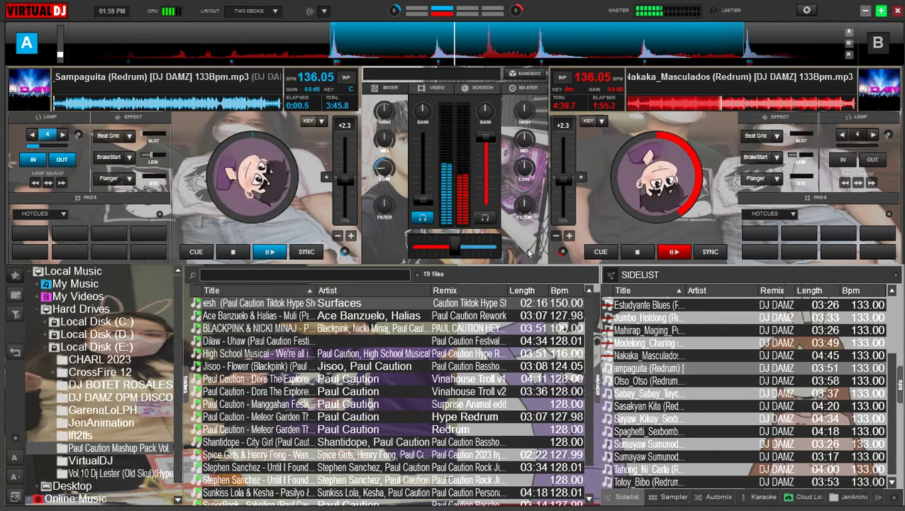
- Bring in Nosi_Balasi_Sampaguita by releasing its loop, raising deck A's volume to full and swapping the bass from deck B to deck A
{"action": "left_click_drag", "start_coordinate": [423, 200], "coordinate": [423, 192]}
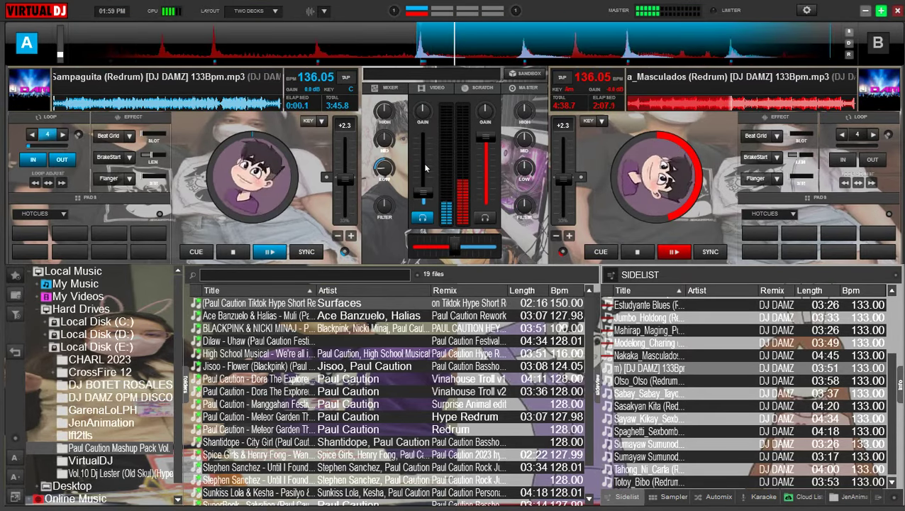
{"action": "mouse_move", "coordinate": [426, 168]}
{"action": "left_click_drag", "start_coordinate": [425, 168], "coordinate": [423, 151]}
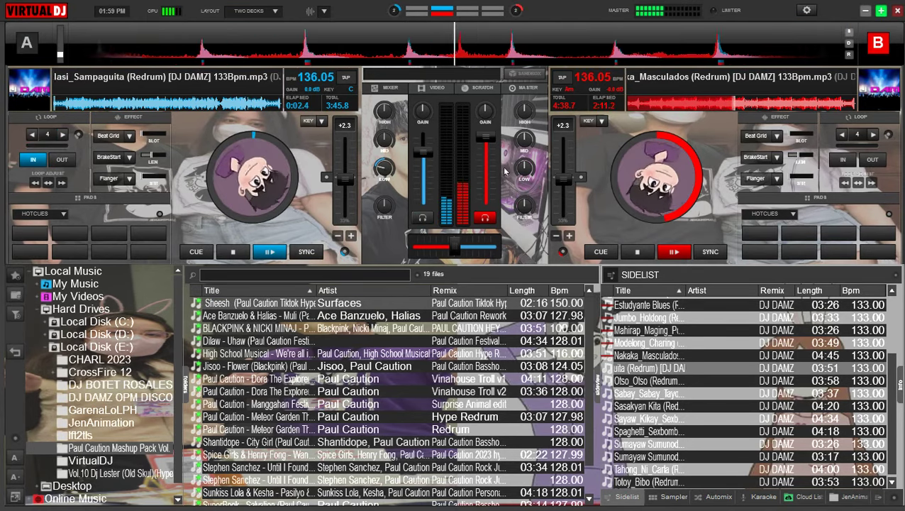
{"action": "left_click_drag", "start_coordinate": [384, 171], "coordinate": [382, 169]}
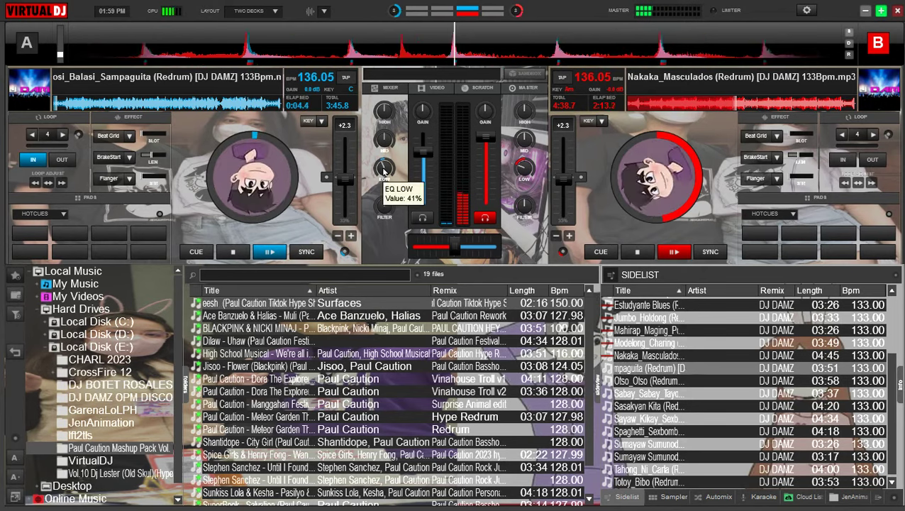
{"action": "left_click_drag", "start_coordinate": [426, 151], "coordinate": [425, 137]}
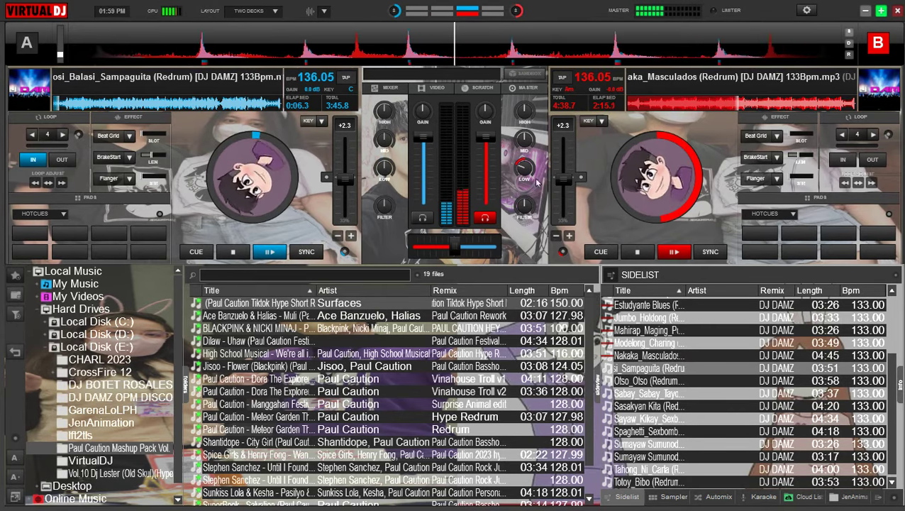
- Fade out Nakaka_Masculados on deck B with the EQ and filter, stop the track, lower its volume and reset deck B's knobs
{"action": "left_click_drag", "start_coordinate": [524, 168], "coordinate": [523, 190]}
{"action": "left_click_drag", "start_coordinate": [523, 110], "coordinate": [519, 135]}
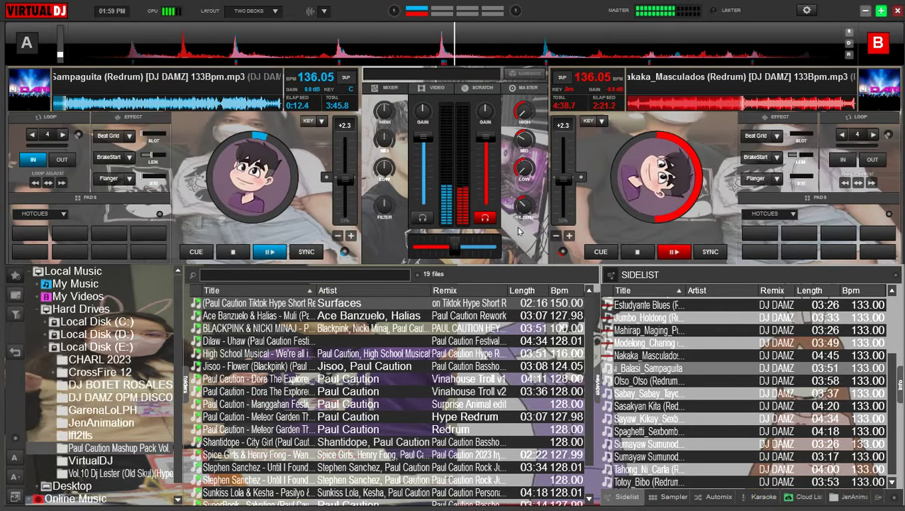
{"action": "left_click", "coordinate": [637, 252]}
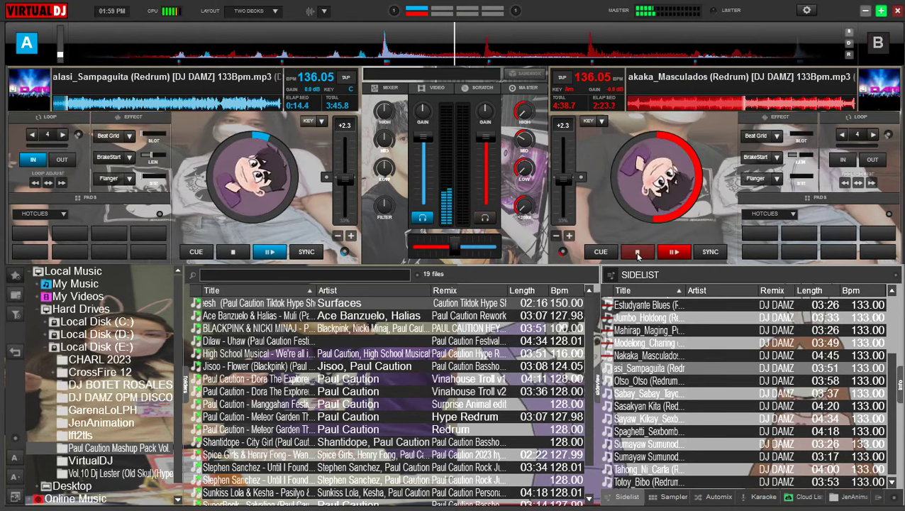
{"action": "left_click_drag", "start_coordinate": [481, 138], "coordinate": [482, 203]}
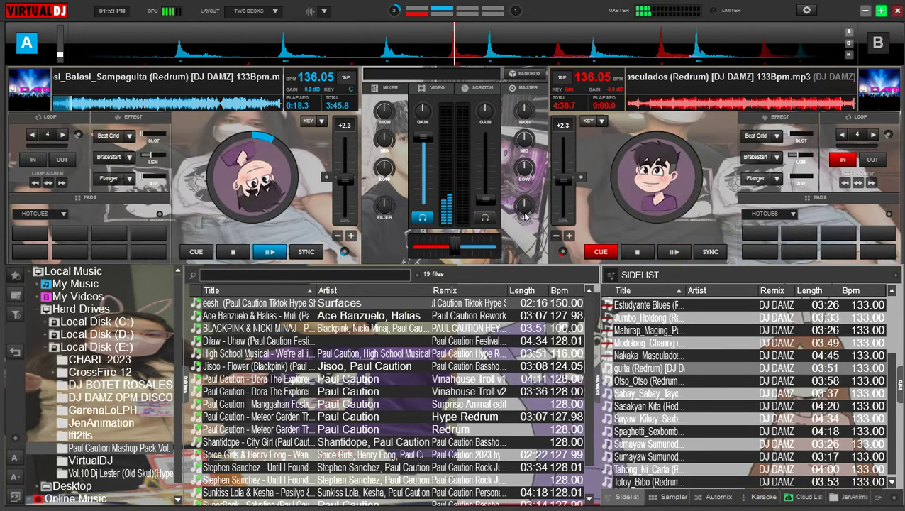
- Load Otso_Otso (Redrum) on deck B and play it in a 4-beat loop with its low EQ reduced
{"action": "left_click_drag", "start_coordinate": [663, 384], "coordinate": [692, 197]}
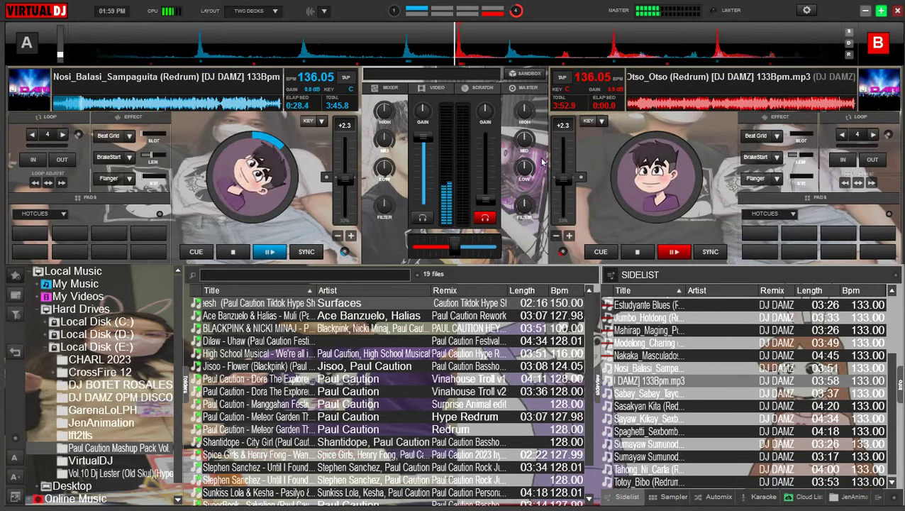
{"action": "key", "text": "space"}
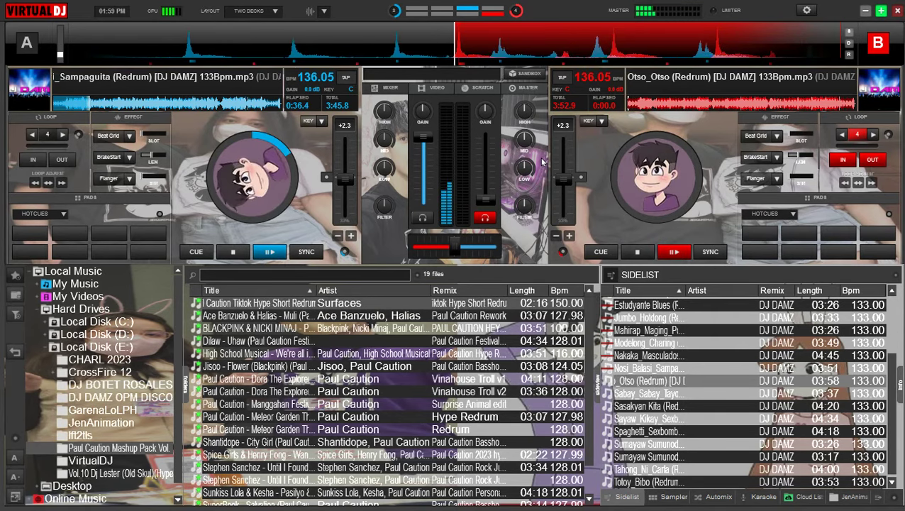
{"action": "key", "text": "space"}
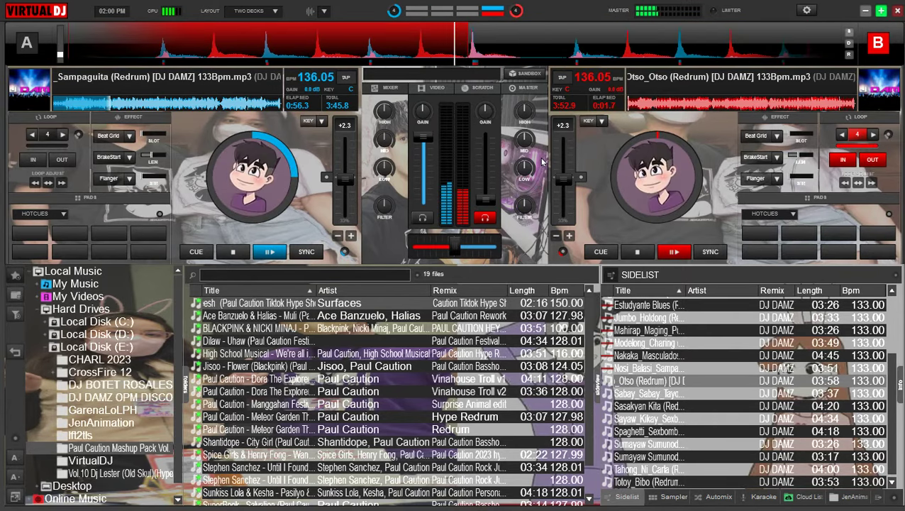
{"action": "scroll", "coordinate": [525, 168], "scroll_direction": "down", "scroll_amount": 8}
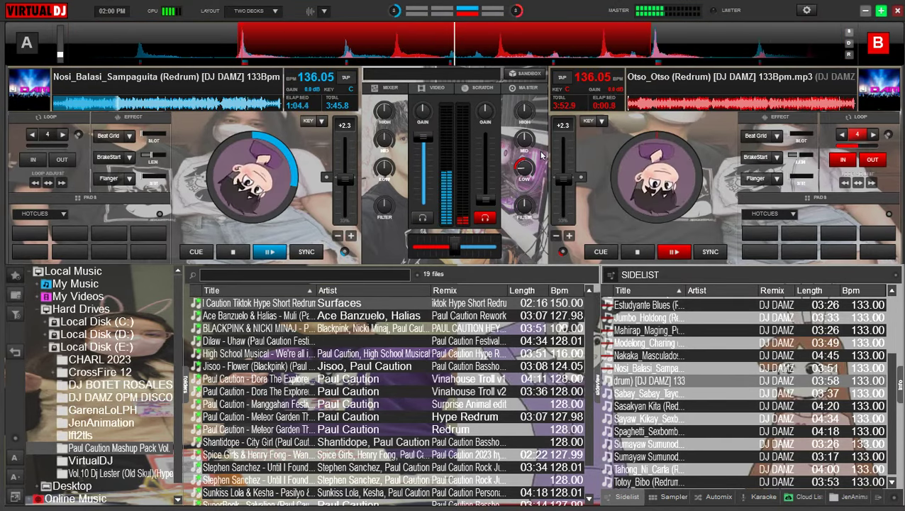
{"action": "left_click", "coordinate": [517, 89]}
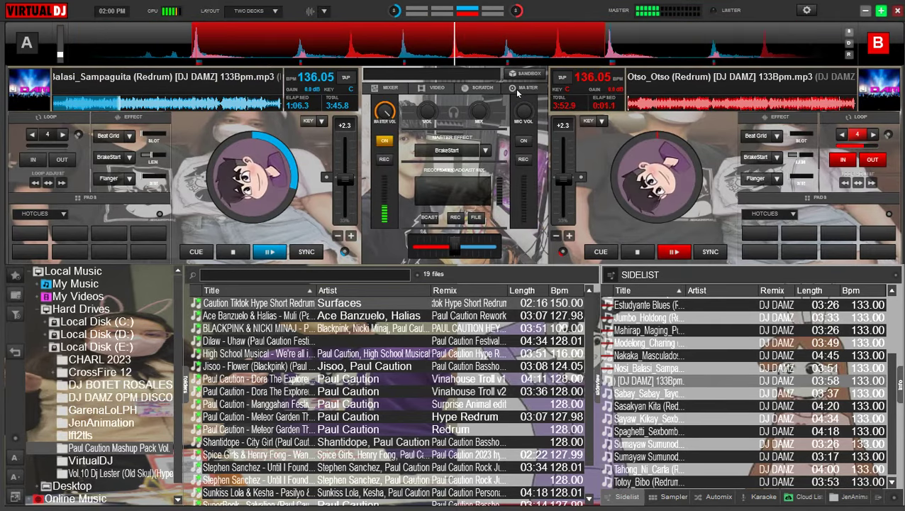
{"action": "left_click", "coordinate": [447, 88]}
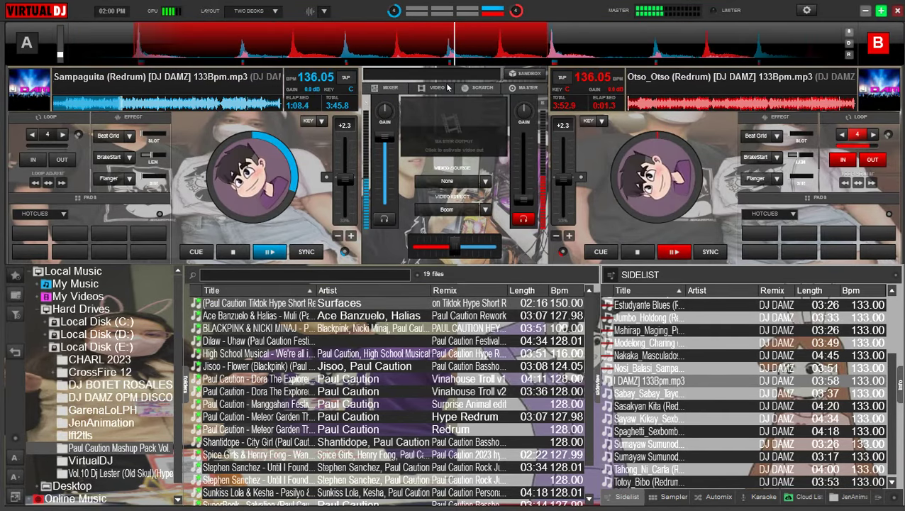
{"action": "left_click", "coordinate": [395, 89]}
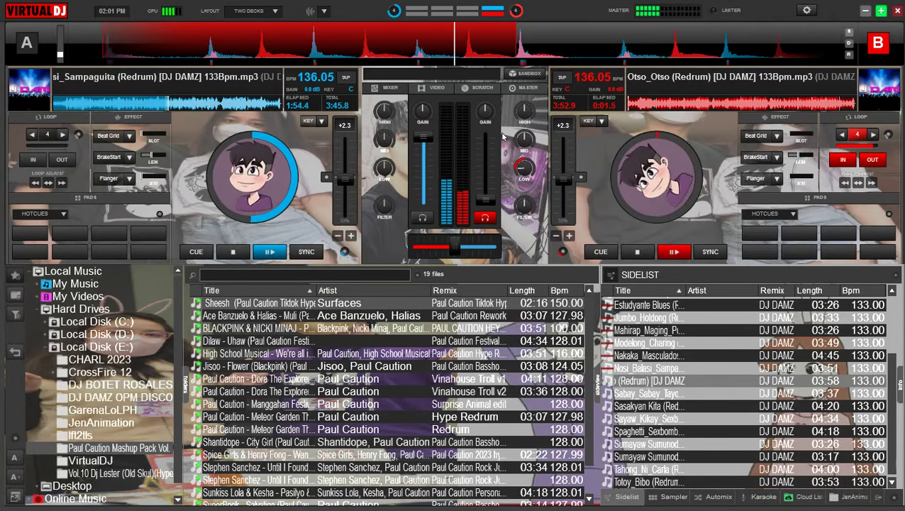
{"action": "left_click", "coordinate": [494, 91]}
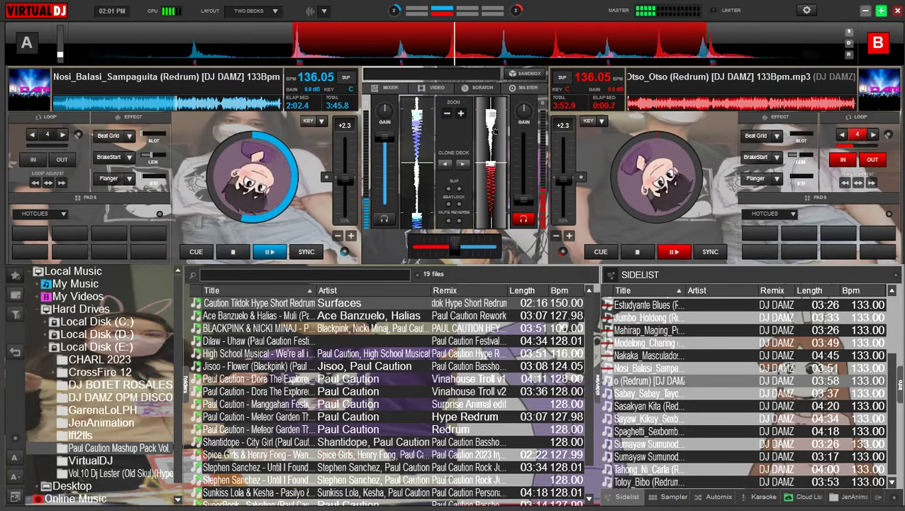
{"action": "left_click_drag", "start_coordinate": [495, 130], "coordinate": [495, 131]}
{"action": "left_click", "coordinate": [447, 113]}
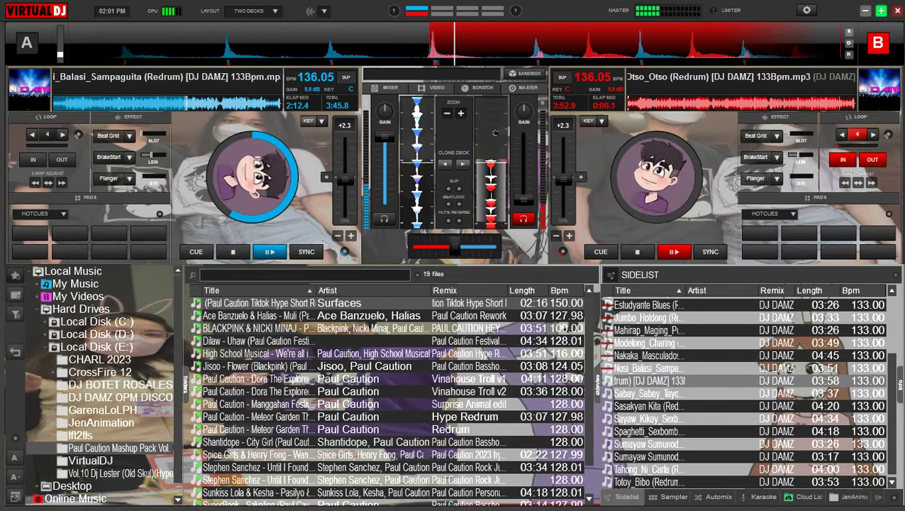
{"action": "left_click", "coordinate": [389, 87]}
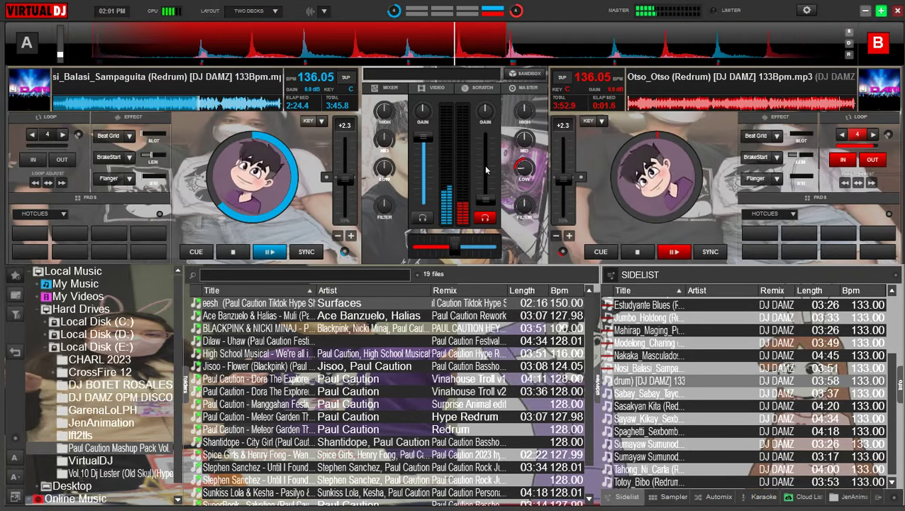
- Bring in Otso_Otso by releasing its loop, raising deck B's volume to full and swapping the bass from deck A to deck B
{"action": "mouse_move", "coordinate": [487, 169]}
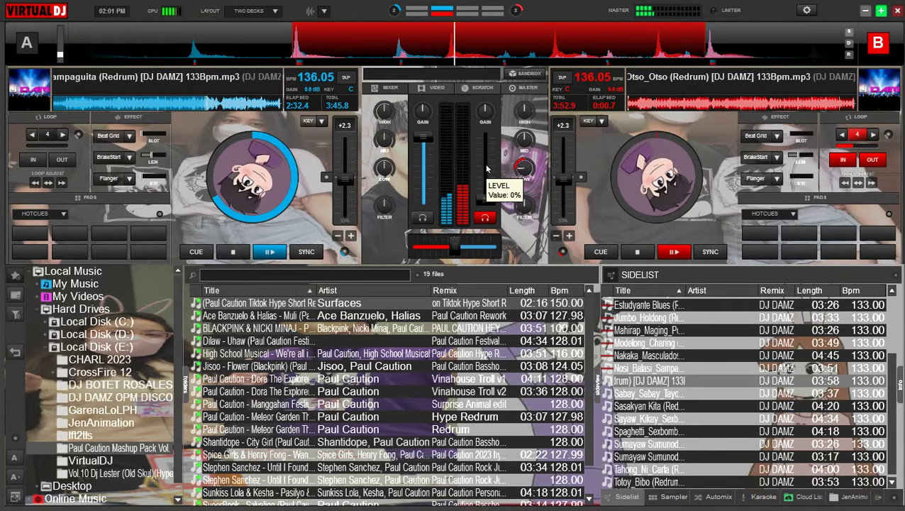
{"action": "left_click_drag", "start_coordinate": [487, 168], "coordinate": [487, 153]}
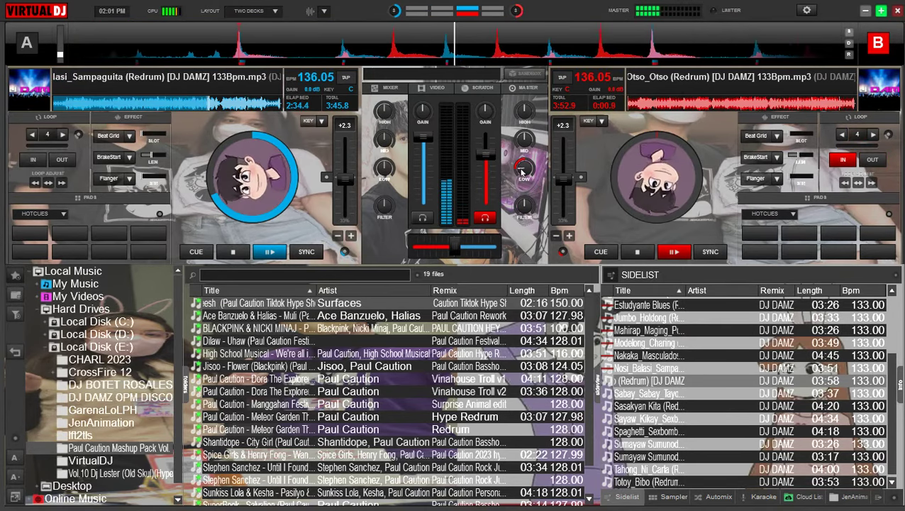
{"action": "left_click", "coordinate": [394, 172]}
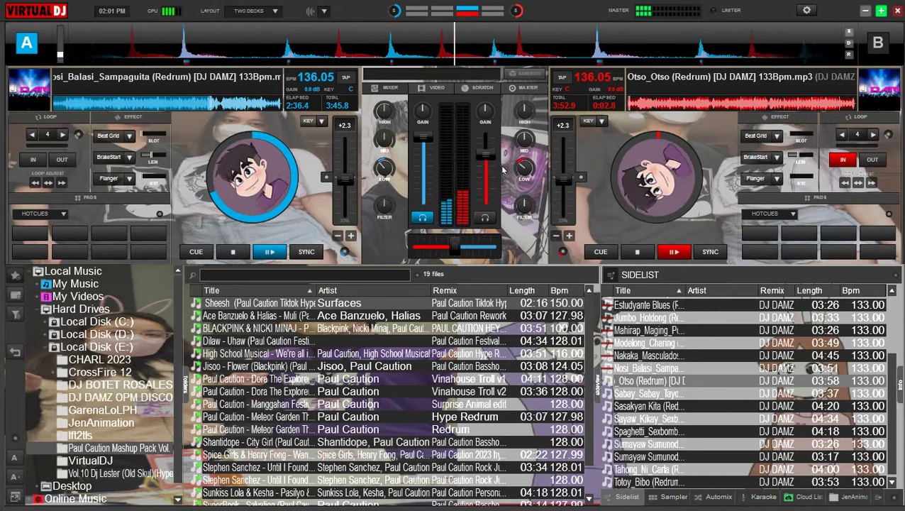
{"action": "left_click_drag", "start_coordinate": [381, 173], "coordinate": [381, 180]}
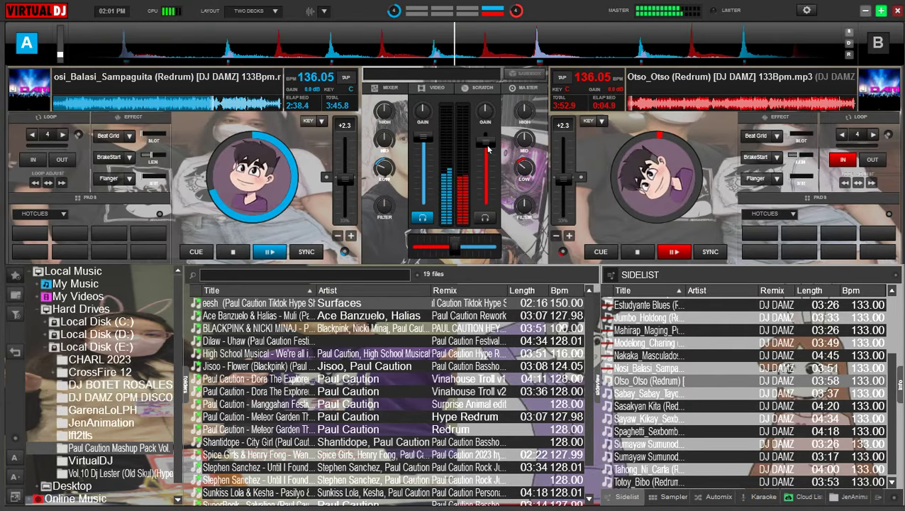
{"action": "left_click_drag", "start_coordinate": [486, 146], "coordinate": [486, 136]}
{"action": "left_click_drag", "start_coordinate": [524, 170], "coordinate": [524, 158]}
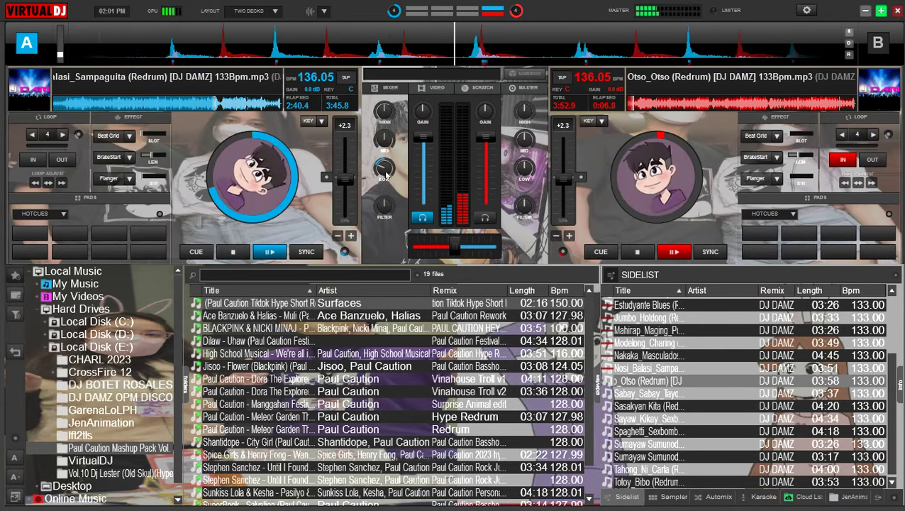
- Fade out Nosi_Balasi_Sampaguita on deck A with the EQ and volume, stop the track and reset deck A's EQ
{"action": "left_click_drag", "start_coordinate": [385, 111], "coordinate": [385, 129]}
{"action": "left_click_drag", "start_coordinate": [385, 169], "coordinate": [384, 181]}
{"action": "left_click_drag", "start_coordinate": [420, 140], "coordinate": [419, 177]}
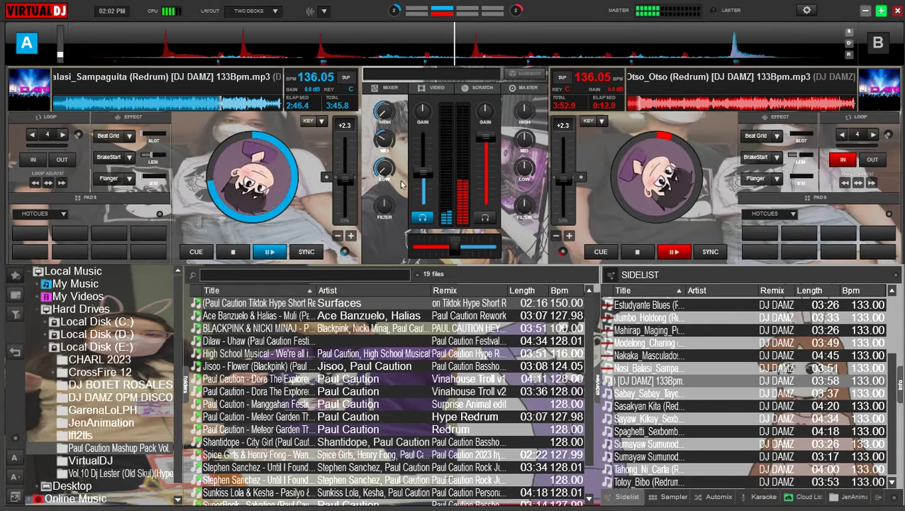
{"action": "left_click_drag", "start_coordinate": [422, 173], "coordinate": [422, 203]}
{"action": "left_click", "coordinate": [233, 252]}
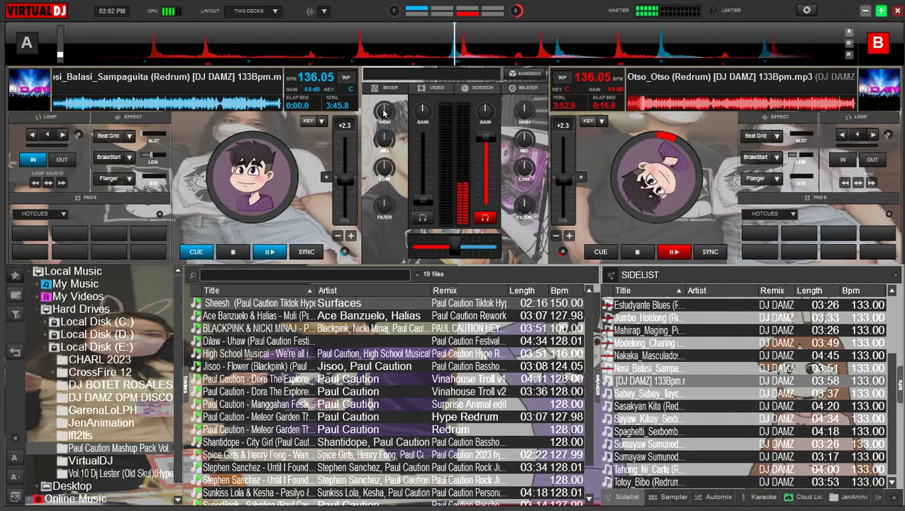
- Load Sabay_Sabay_Tayo (Redrum) on deck A and play it in a 4-beat loop with its low EQ reduced
{"action": "left_click_drag", "start_coordinate": [646, 393], "coordinate": [274, 225]}
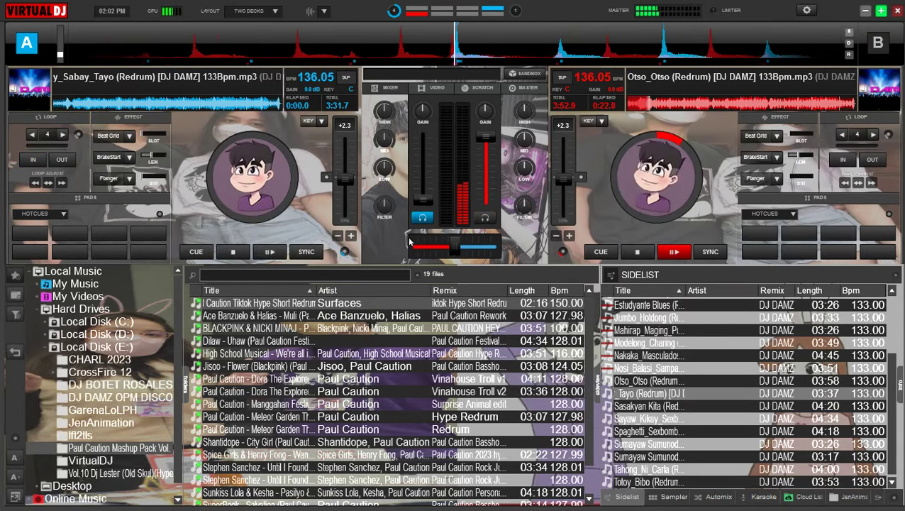
{"action": "key", "text": "l"}
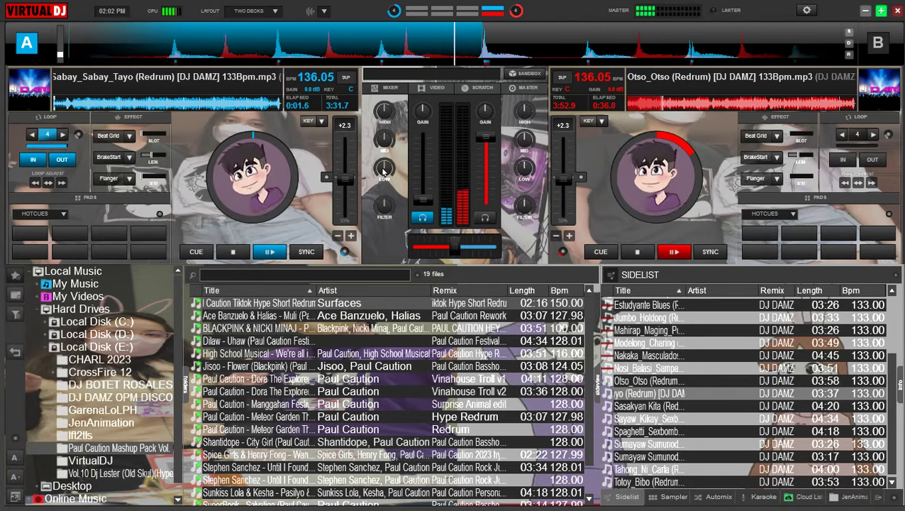
{"action": "left_click_drag", "start_coordinate": [383, 164], "coordinate": [383, 172]}
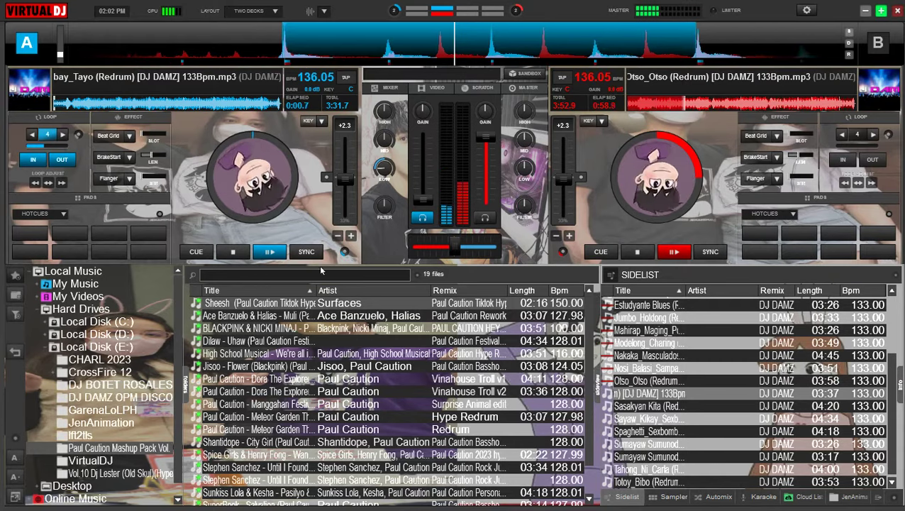
- Collapse the Local Disk (E:), Hard Drives and Local Music folders in the file browser
{"action": "left_click", "coordinate": [96, 346]}
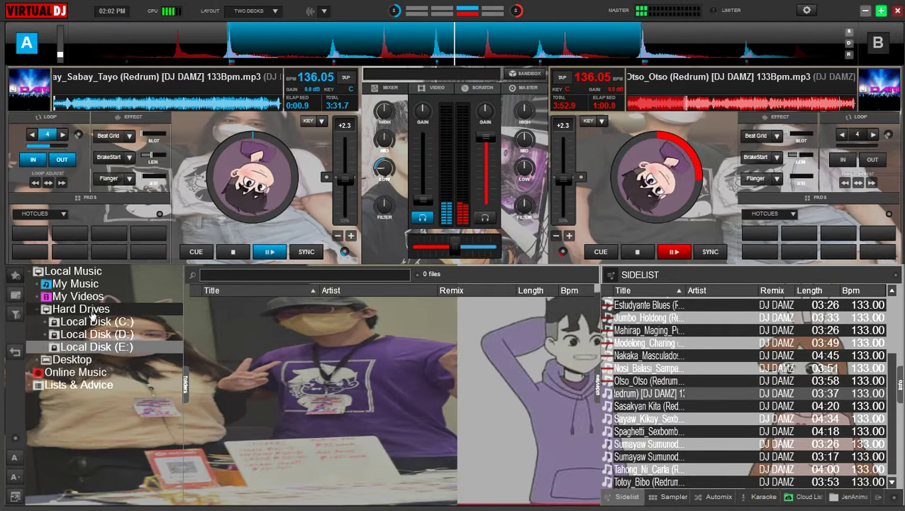
{"action": "double_click", "coordinate": [85, 310]}
{"action": "double_click", "coordinate": [71, 271]}
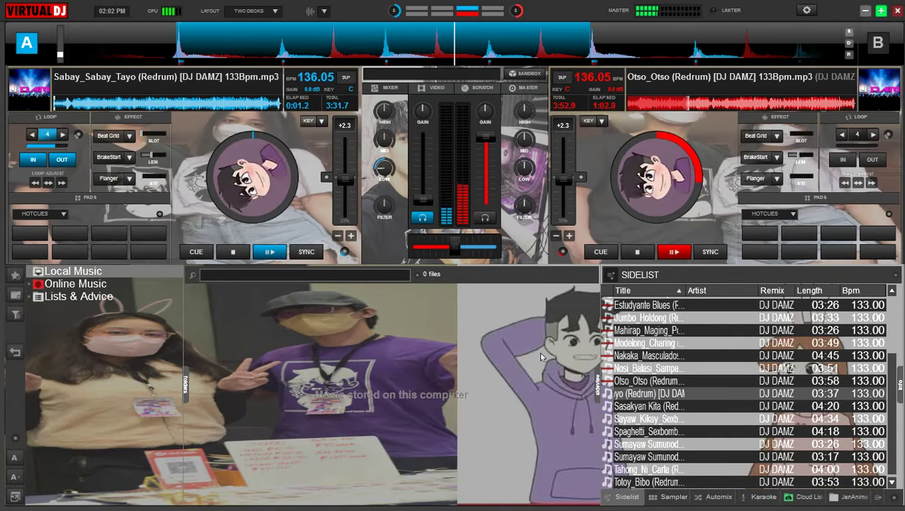